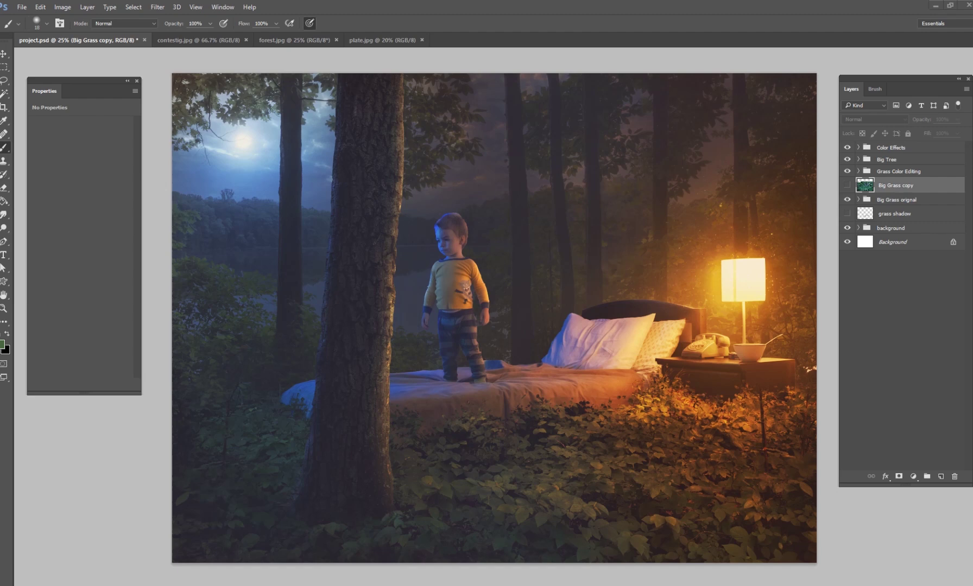
# Step: Switch to the contestig.jpg July Photoshop Contest banner document
pyautogui.click(218, 50)
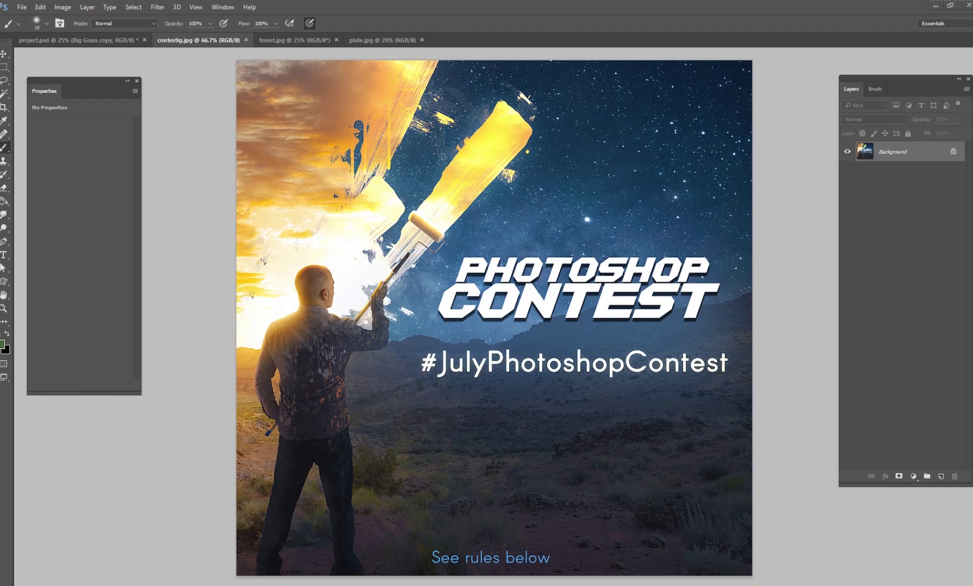
# Step: Highlight the Walking on Water, Facing Your Fears and Strength In Unity theme titles
pyautogui.hotkey('alt', 'Tab')
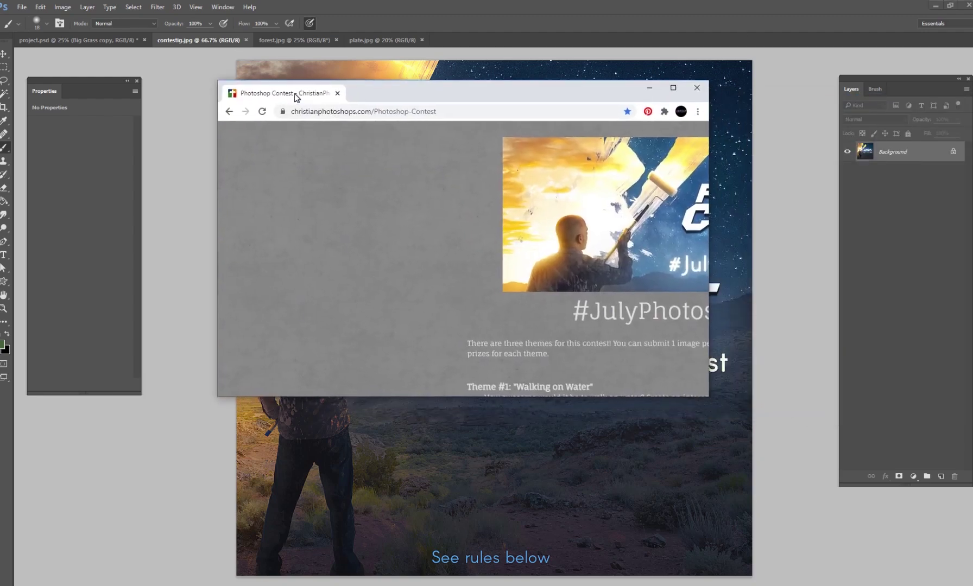
pyautogui.scroll(-6, 624, 289)
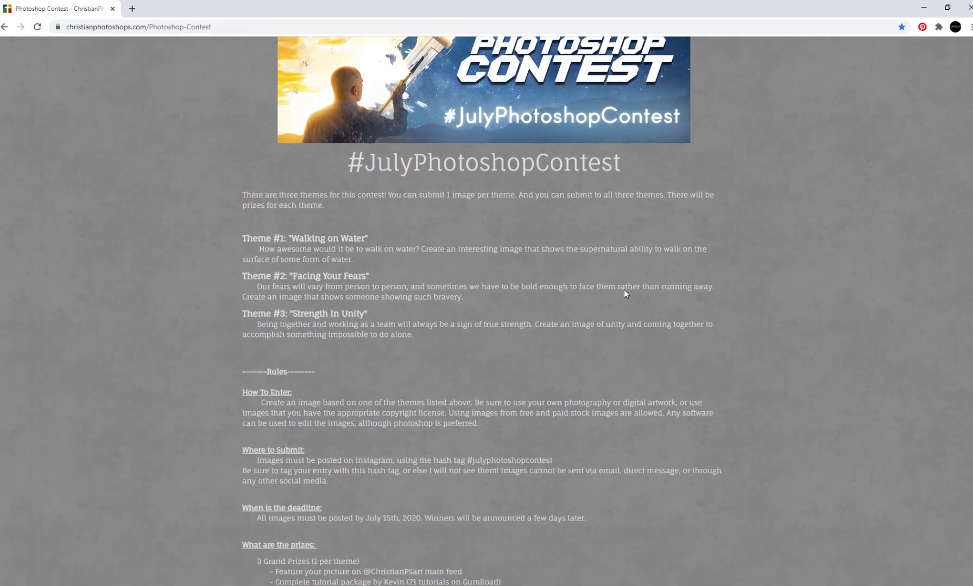
pyautogui.scroll(4, 624, 289)
pyautogui.scroll(1, 624, 289)
pyautogui.scroll(-1, 624, 290)
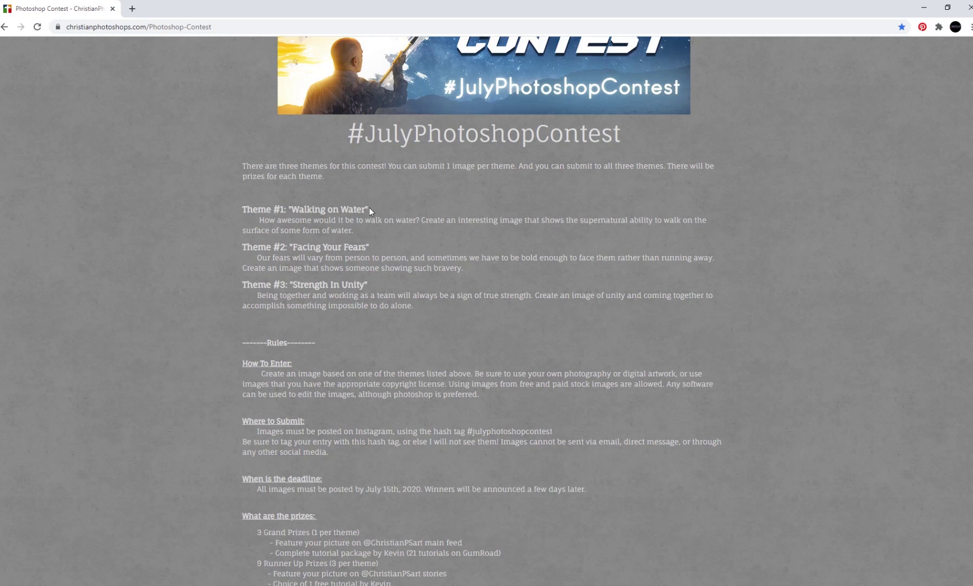
pyautogui.moveTo(369, 211); pyautogui.dragTo(288, 210)
pyautogui.moveTo(374, 244); pyautogui.dragTo(287, 245)
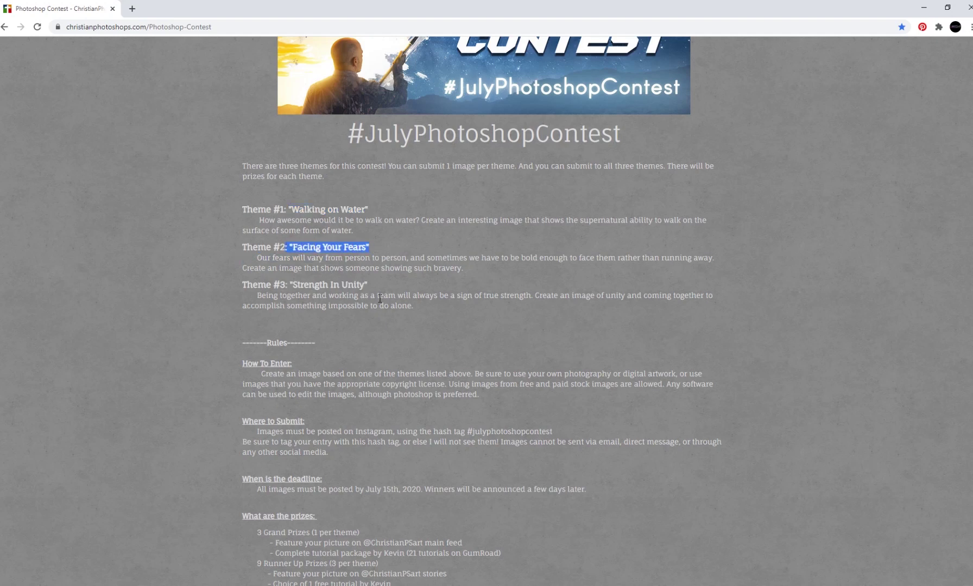
pyautogui.moveTo(376, 288); pyautogui.dragTo(287, 285)
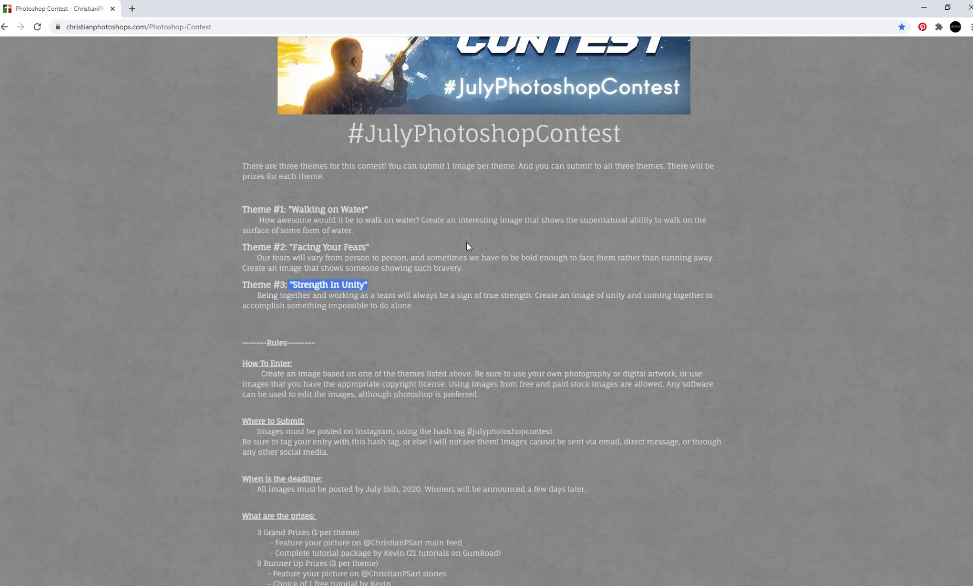
# Step: Highlight the #JulyPhotoshopContest hashtag heading and restore Chrome to a smaller window
pyautogui.scroll(1, 473, 244)
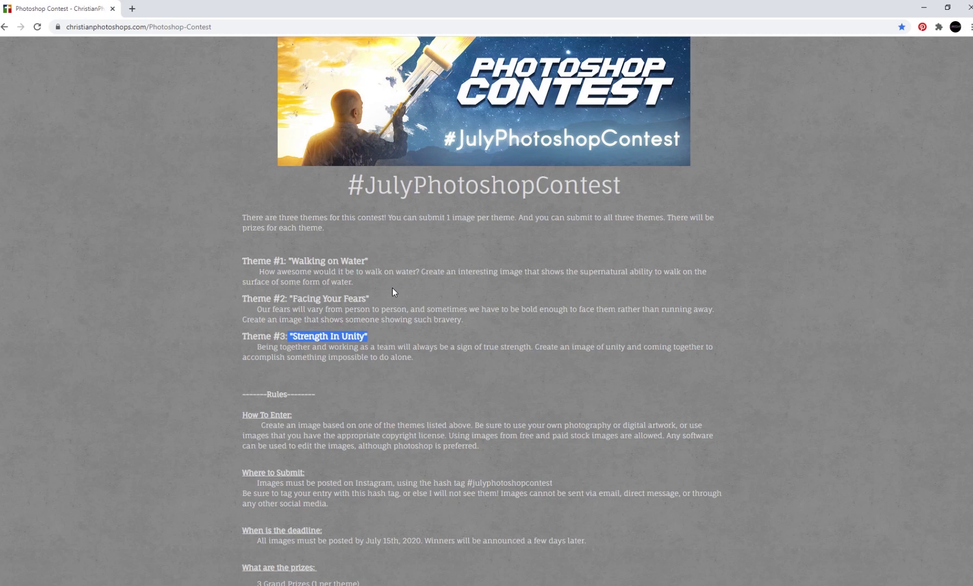
pyautogui.scroll(-1, 396, 288)
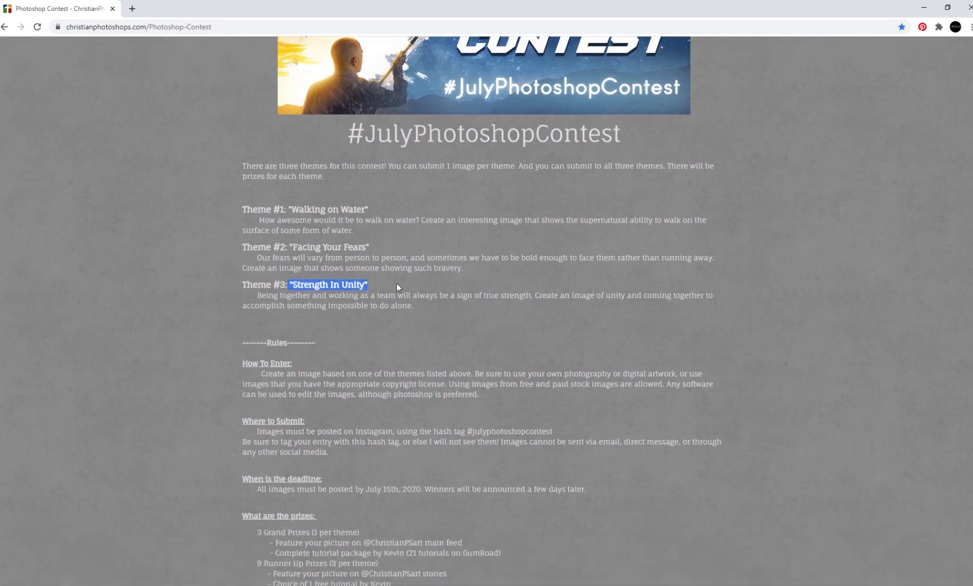
pyautogui.scroll(3, 396, 288)
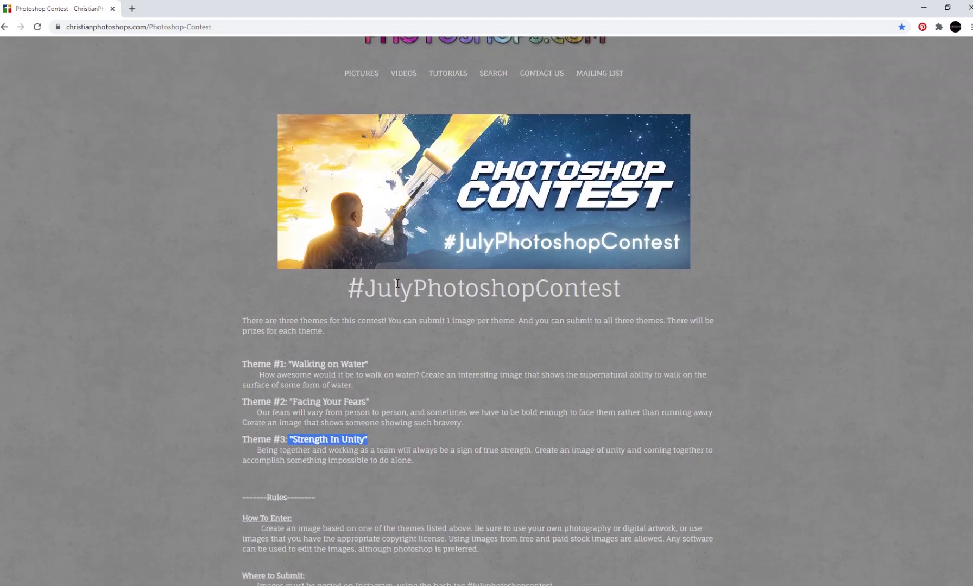
pyautogui.moveTo(346, 291); pyautogui.dragTo(620, 291)
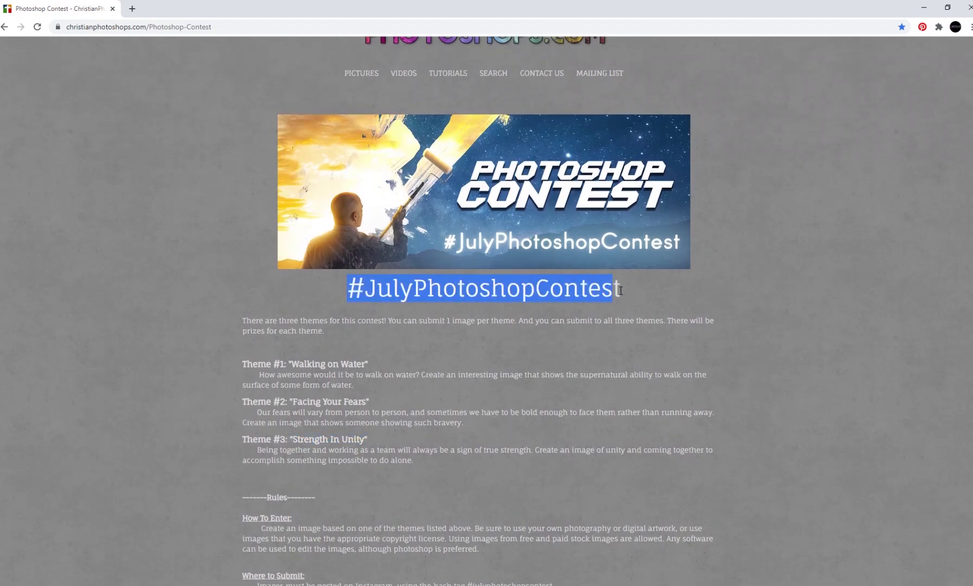
pyautogui.scroll(-2, 628, 288)
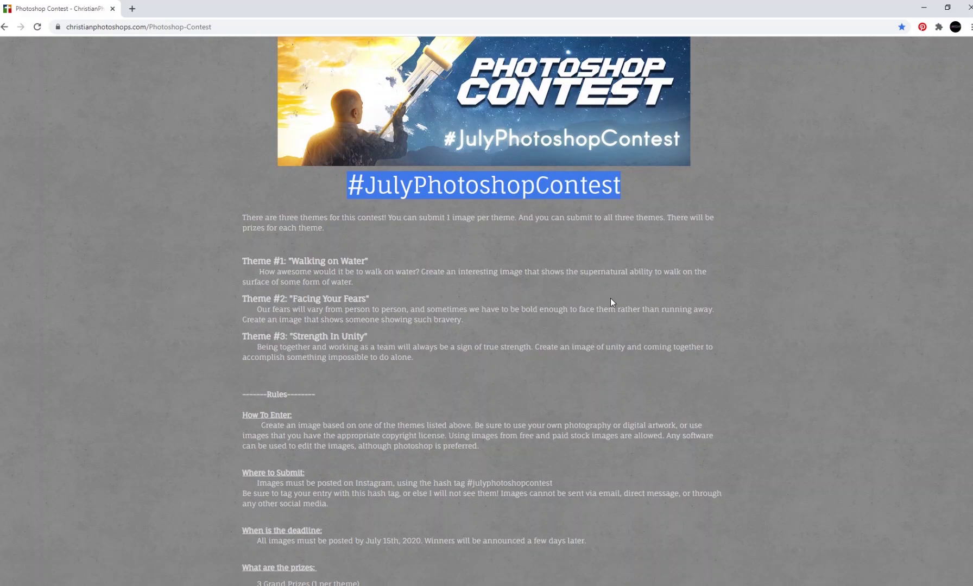
pyautogui.click(947, 7)
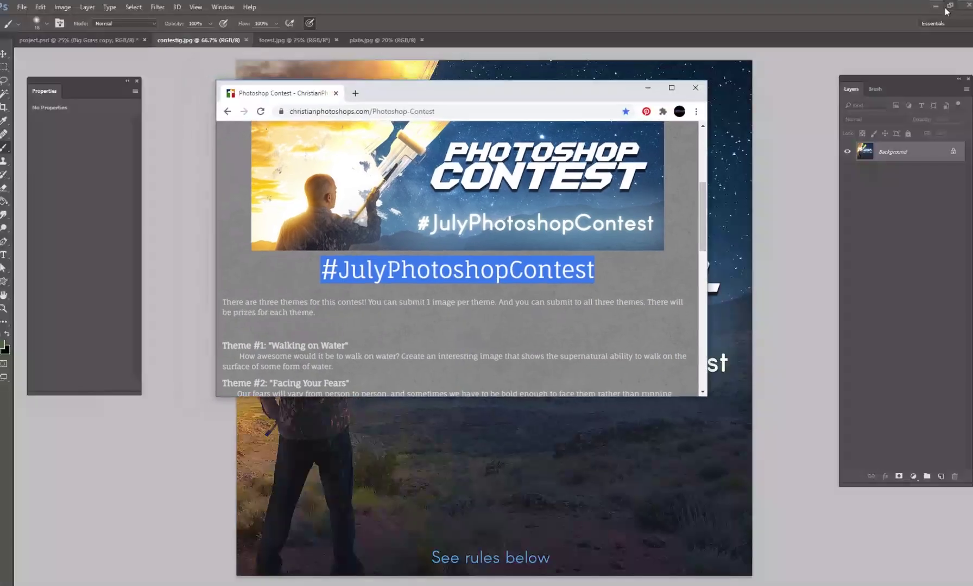
# Step: Leave the browser and return to the project.psd forest bed composite
pyautogui.hotkey('alt', 'Tab')
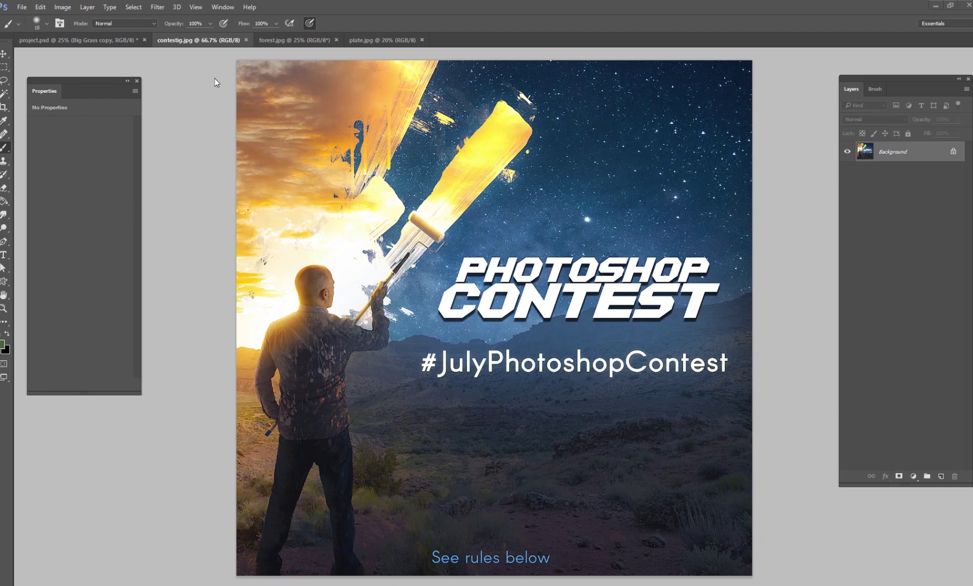
pyautogui.click(110, 44)
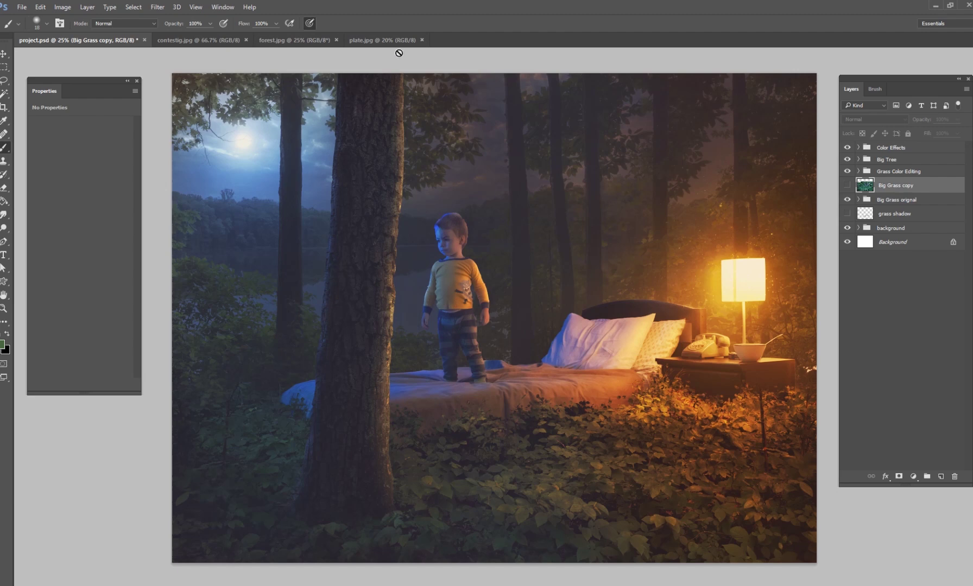
# Step: Switch to the plate.jpg photo of the boy standing on the bed
pyautogui.click(367, 41)
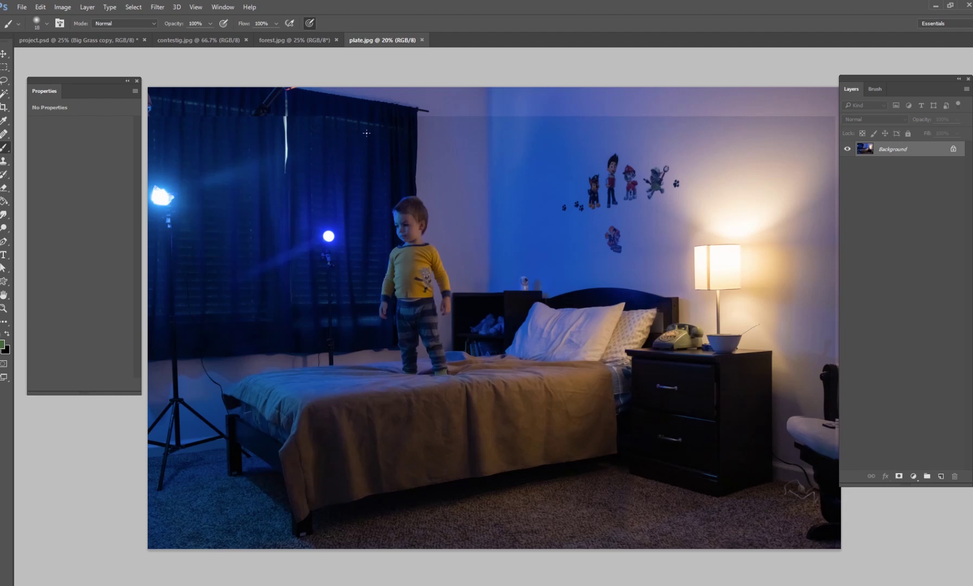
# Step: Flip repeatedly between forest.jpg and plate.jpg, then go back to project.psd
pyautogui.click(290, 44)
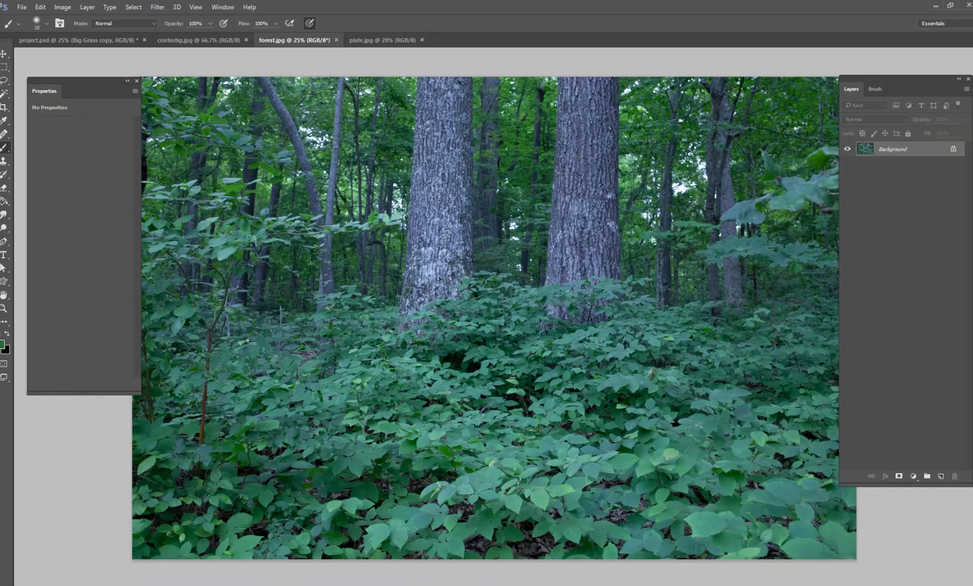
pyautogui.click(377, 39)
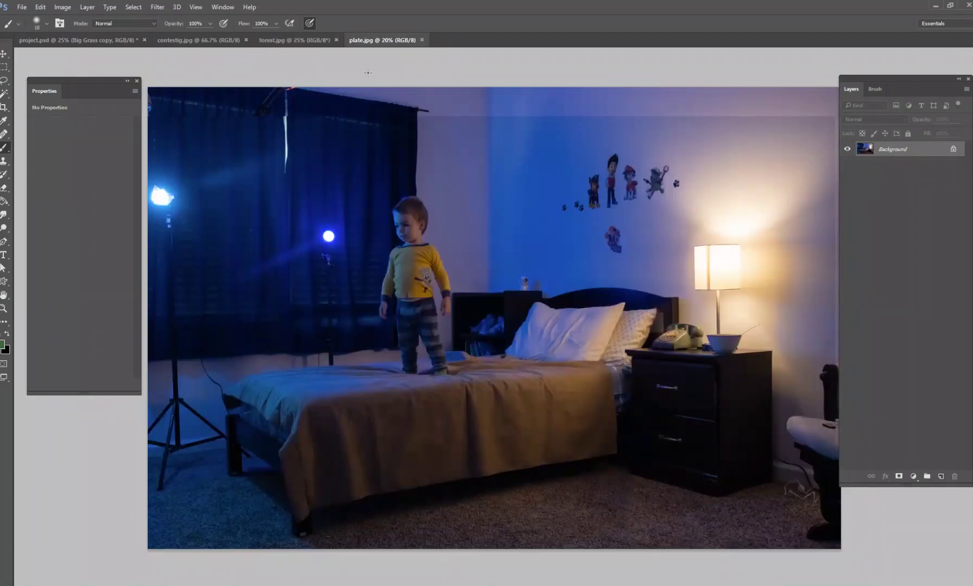
pyautogui.click(293, 39)
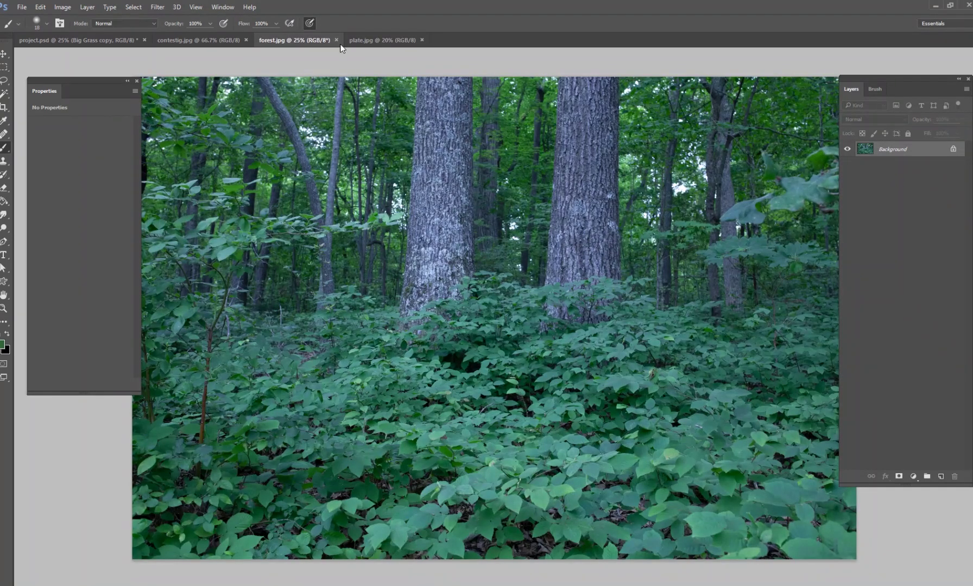
pyautogui.click(383, 41)
pyautogui.click(304, 37)
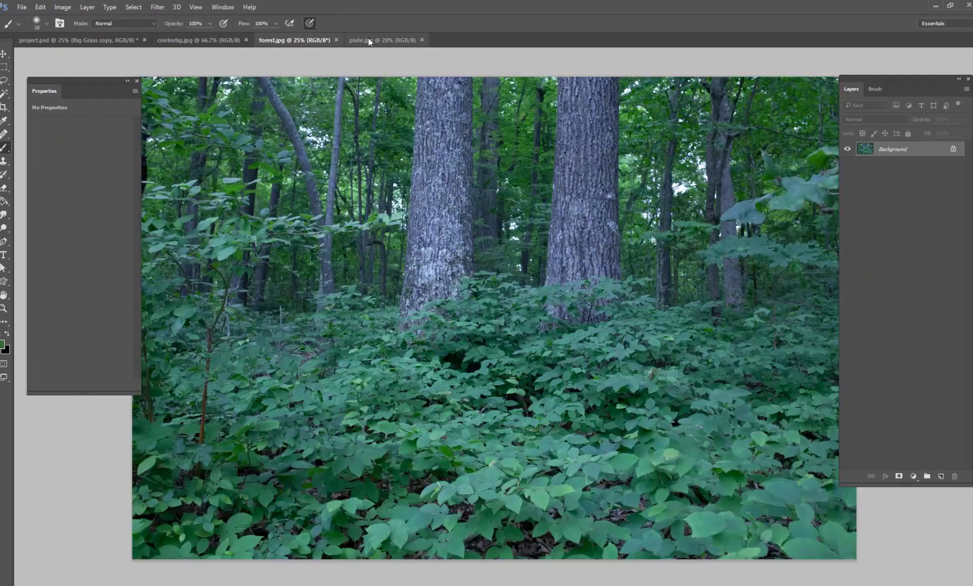
pyautogui.click(364, 43)
pyautogui.click(299, 39)
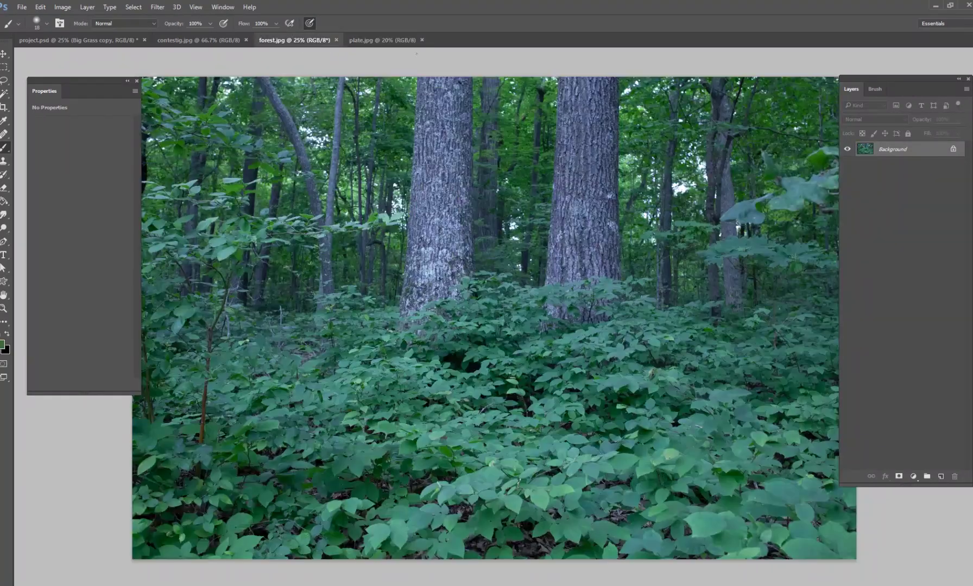
pyautogui.click(110, 43)
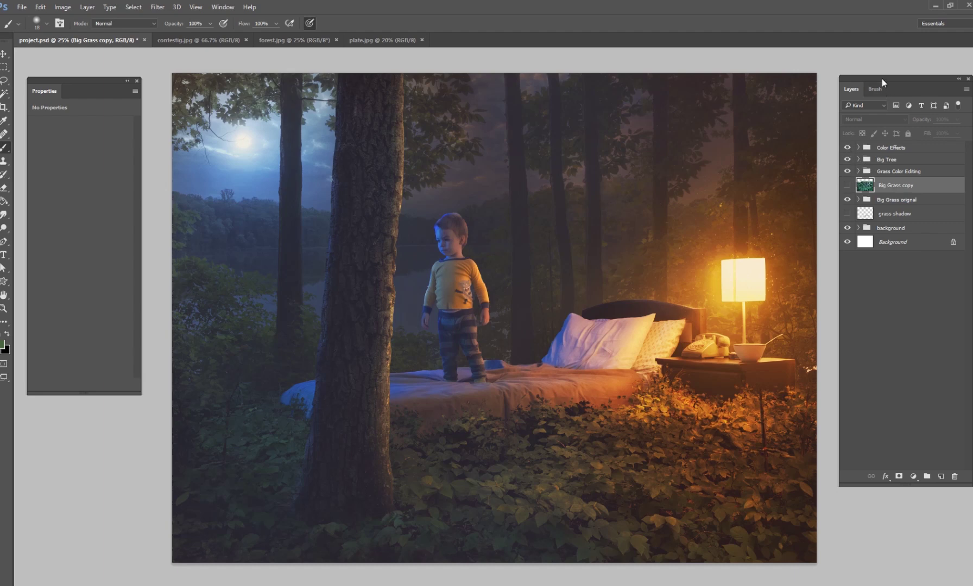
# Step: Hide the Color Effects, Big Tree and Big Grass orignal layers, and show Big Grass copy
pyautogui.click(848, 147)
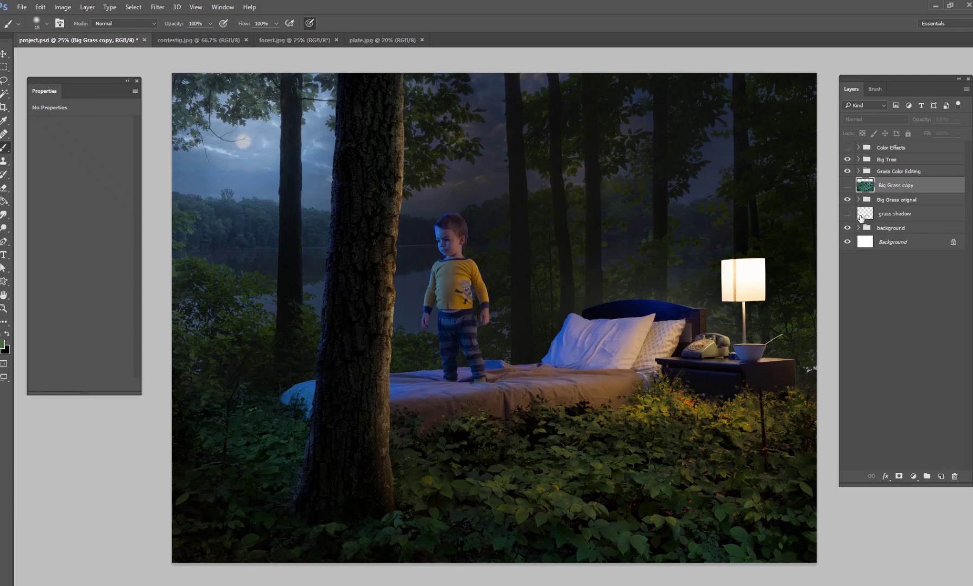
pyautogui.click(847, 159)
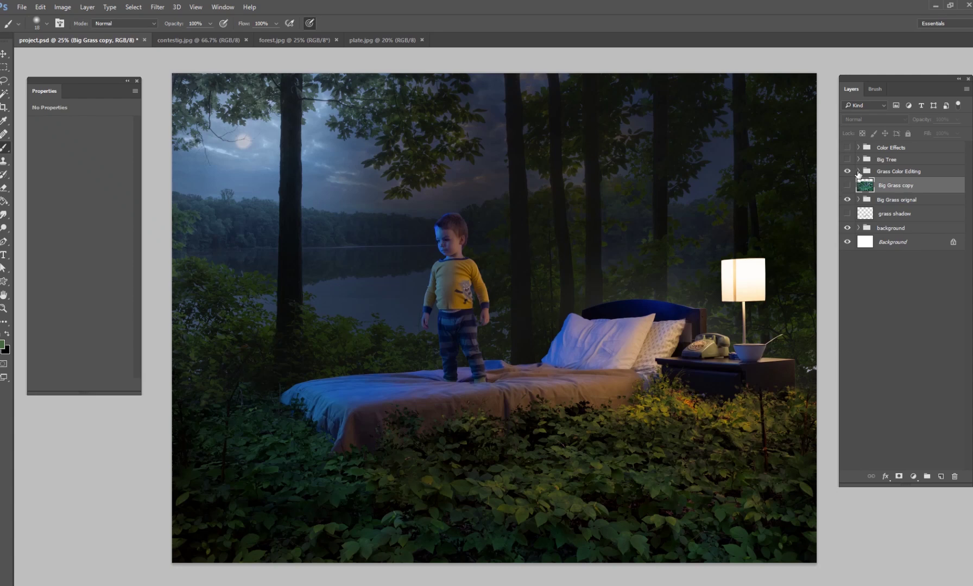
pyautogui.click(847, 199)
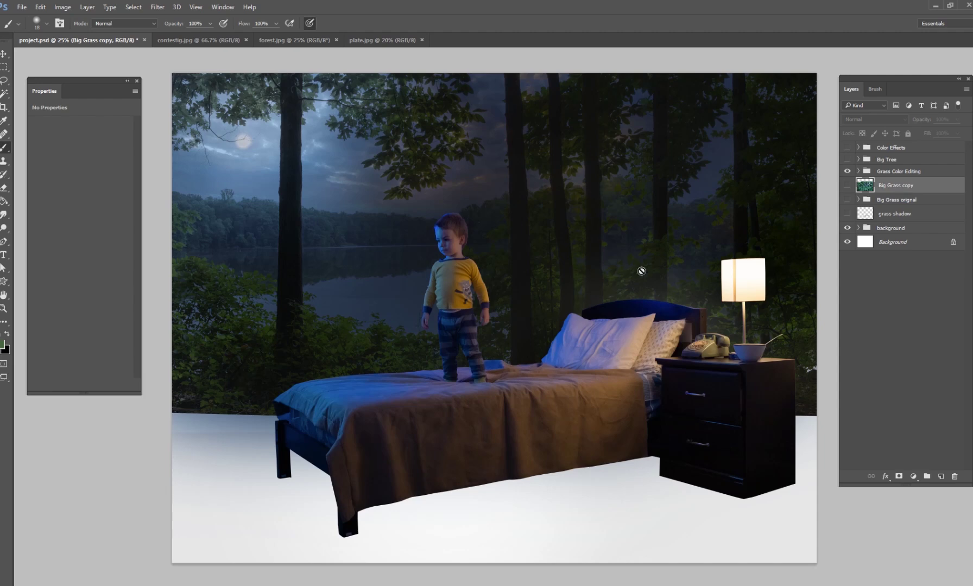
pyautogui.click(846, 186)
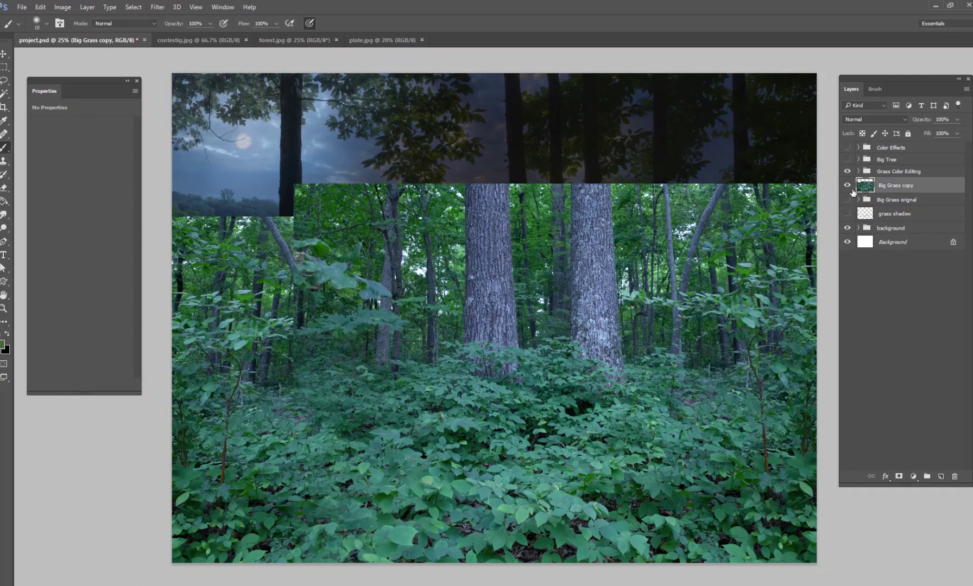
# Step: Toggle Big Grass copy's visibility and view the plate.jpg and forest.jpg source photos
pyautogui.click(847, 185)
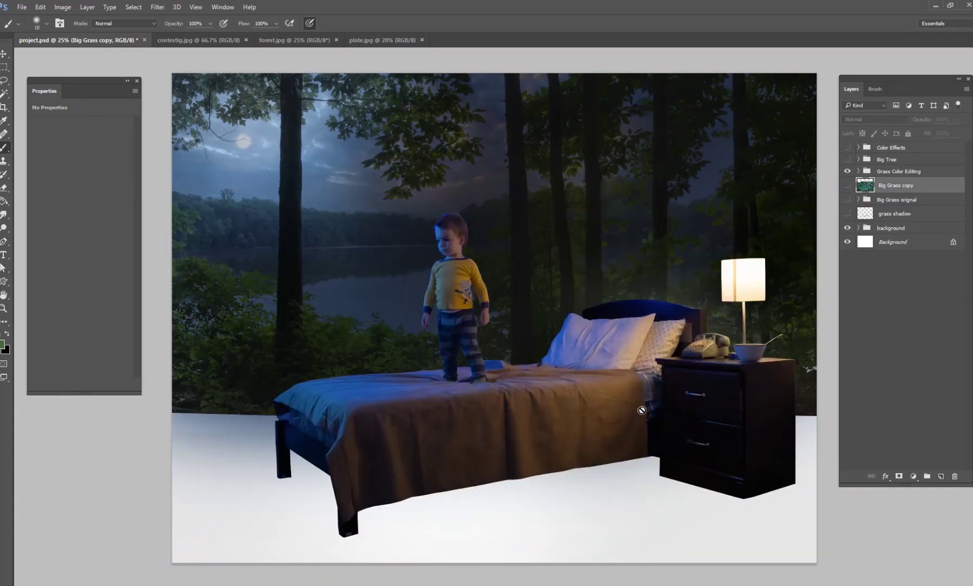
pyautogui.click(847, 186)
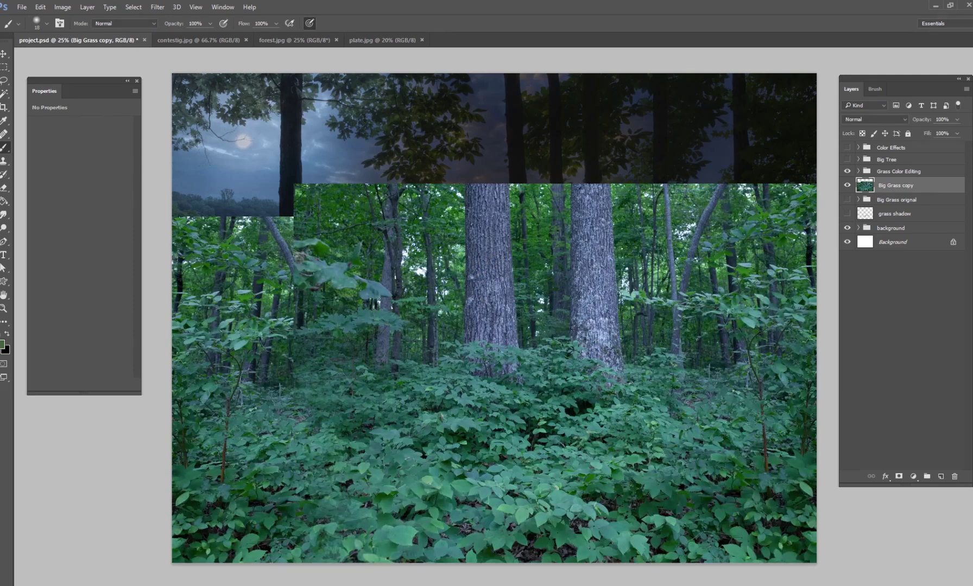
pyautogui.click(847, 186)
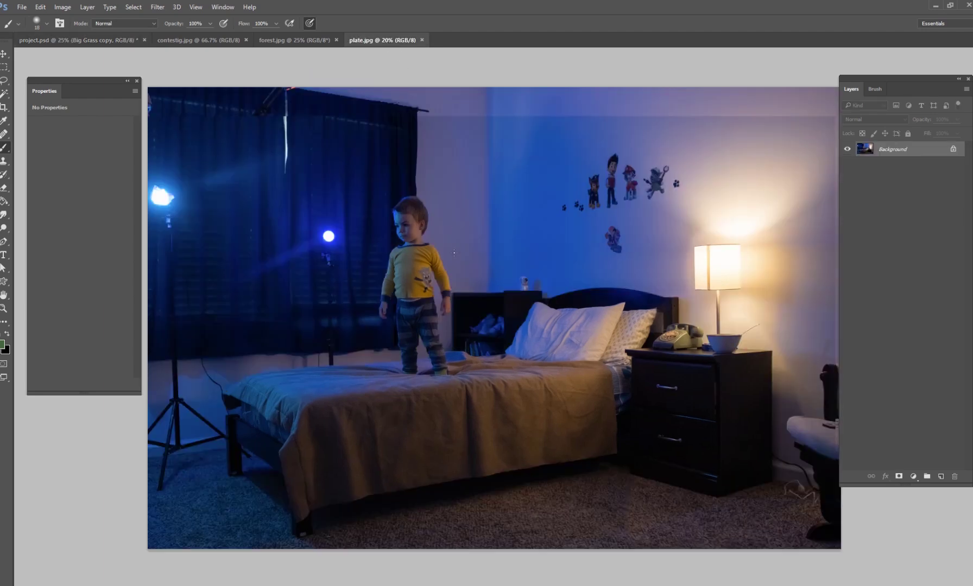
pyautogui.click(377, 41)
pyautogui.click(295, 40)
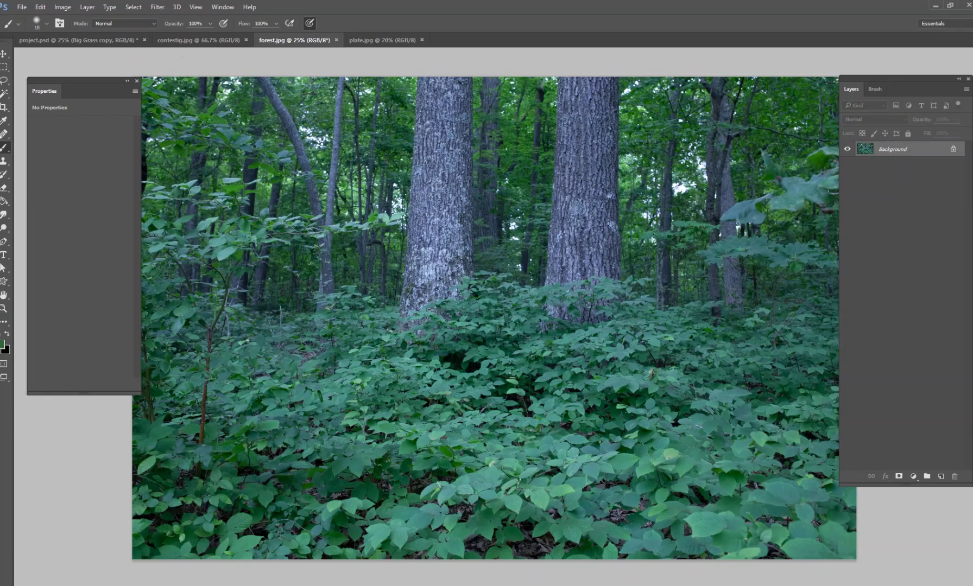
# Step: Back in project.psd, show Big Grass copy and give it a reveal-all layer mask
pyautogui.click(76, 41)
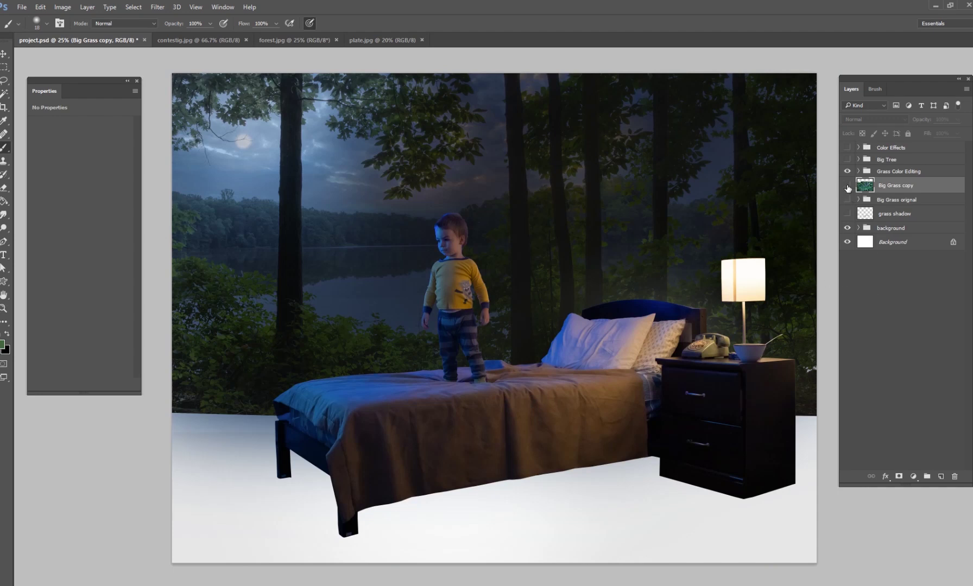
pyautogui.click(848, 185)
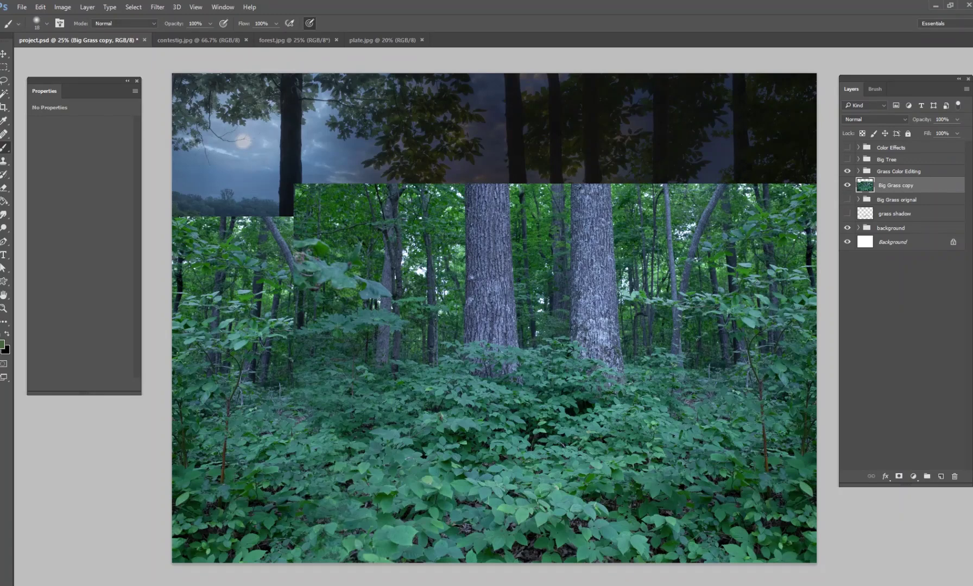
pyautogui.click(898, 477)
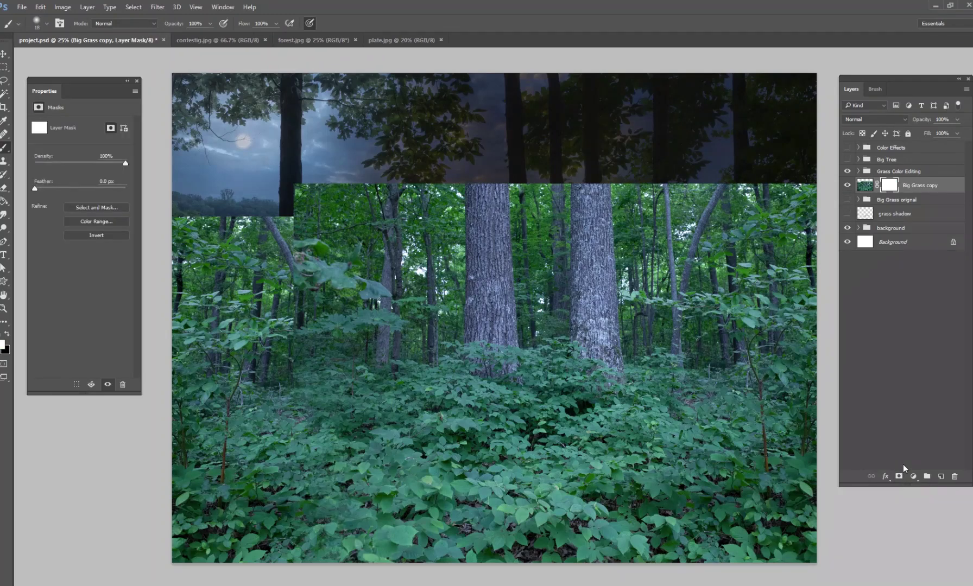
# Step: Invert the mask to black and paint grass over the bed's base with a 275 px brush
pyautogui.hotkey('ctrl', 'i')
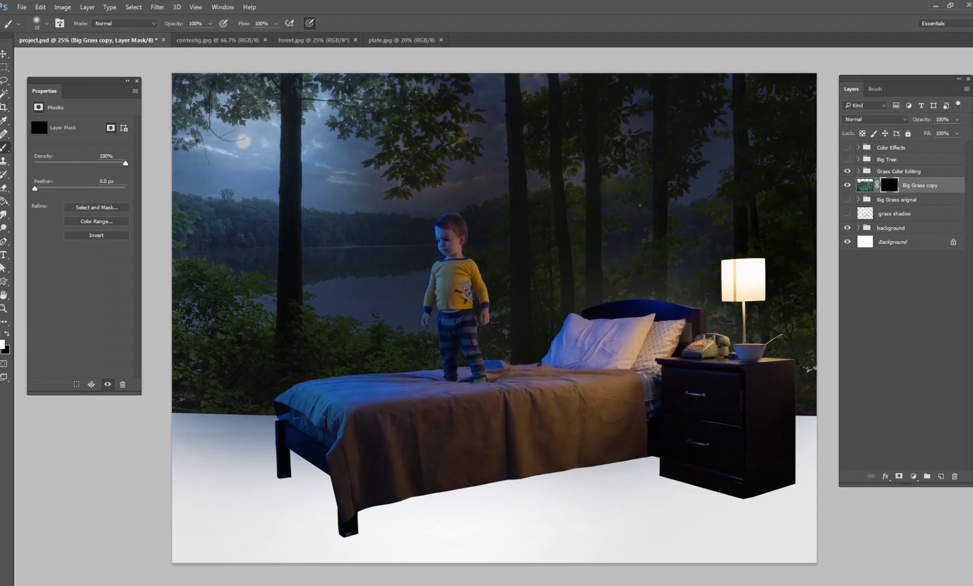
pyautogui.rightClick(480, 342)
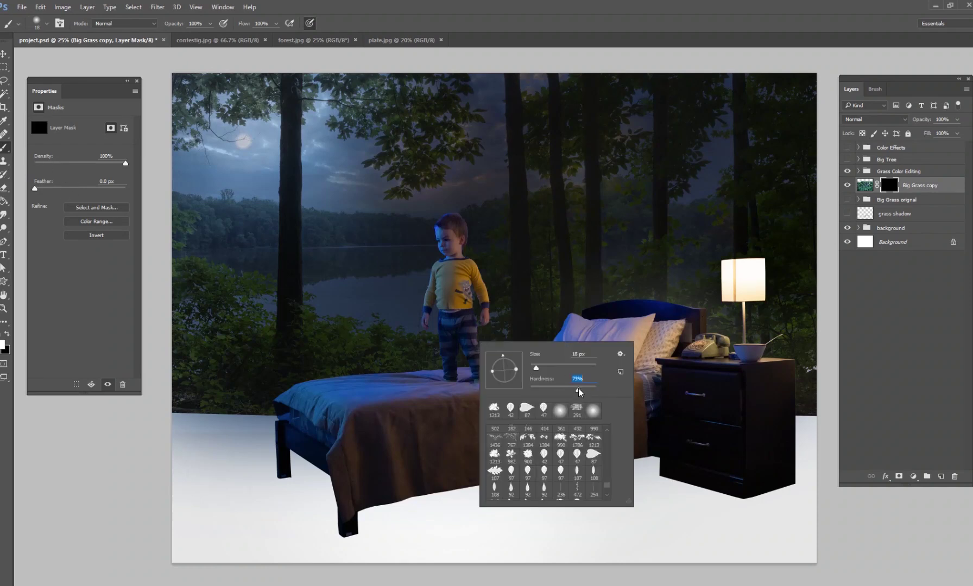
pyautogui.press('Return')
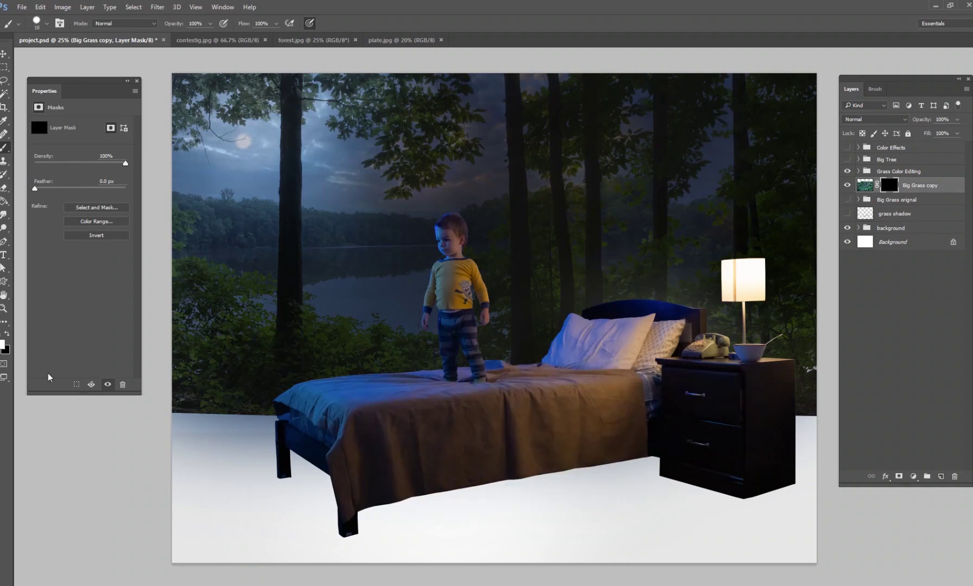
pyautogui.rightClick(521, 377)
pyautogui.moveTo(538, 405); pyautogui.dragTo(623, 405)
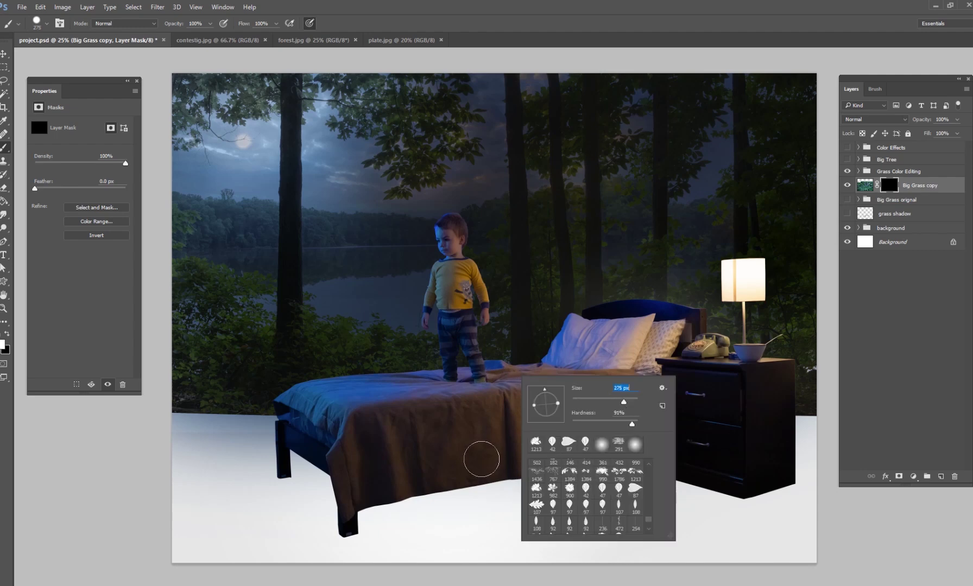
pyautogui.moveTo(486, 476)
pyautogui.mouseDown()
pyautogui.moveTo(505, 438)
pyautogui.moveTo(567, 478)
pyautogui.moveTo(680, 513)
pyautogui.moveTo(752, 489)
pyautogui.moveTo(796, 450)
pyautogui.moveTo(565, 538)
pyautogui.moveTo(445, 478)
pyautogui.moveTo(492, 460)
pyautogui.moveTo(228, 451)
pyautogui.moveTo(538, 535)
pyautogui.moveTo(798, 450)
pyautogui.mouseUp()
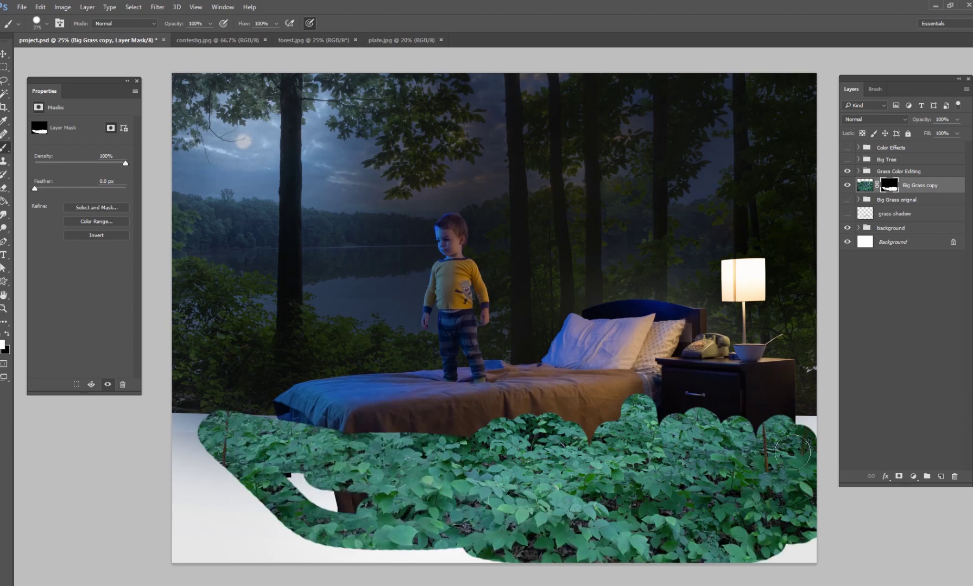
# Step: Enlarge the brush to 385 px and reveal more grass across the foreground
pyautogui.rightClick(565, 402)
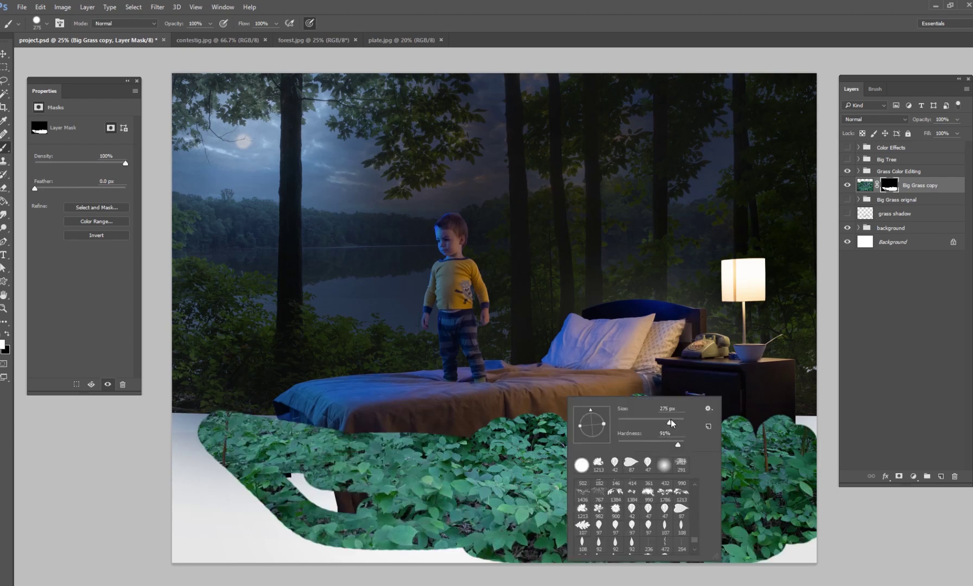
pyautogui.moveTo(671, 419); pyautogui.dragTo(674, 422)
pyautogui.press('Return')
pyautogui.moveTo(489, 429)
pyautogui.mouseDown()
pyautogui.moveTo(434, 435)
pyautogui.moveTo(587, 445)
pyautogui.moveTo(597, 426)
pyautogui.mouseUp()
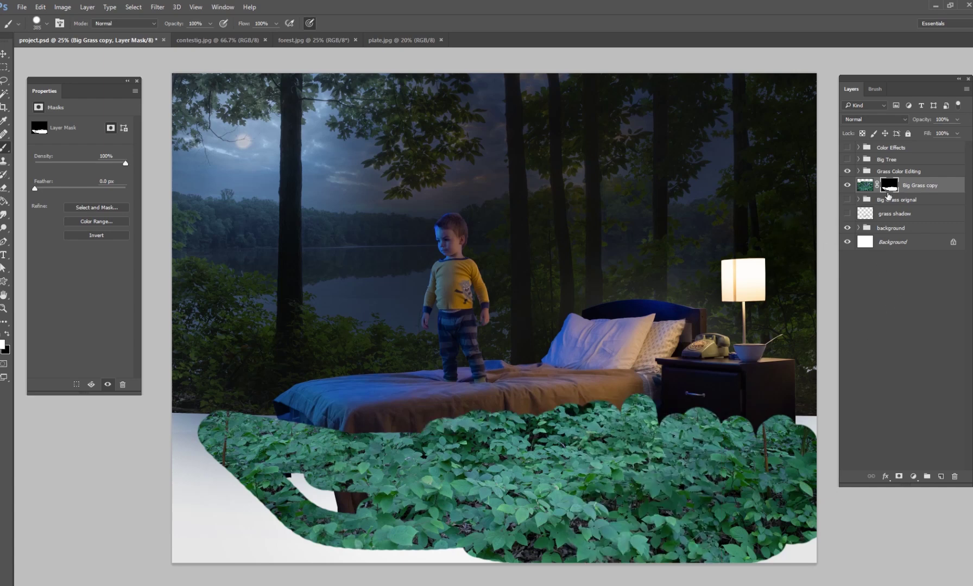
# Step: Replace Big Grass copy's mask with a fresh inverted black mask, then switch to Chrome
pyautogui.rightClick(888, 194)
pyautogui.click(901, 205)
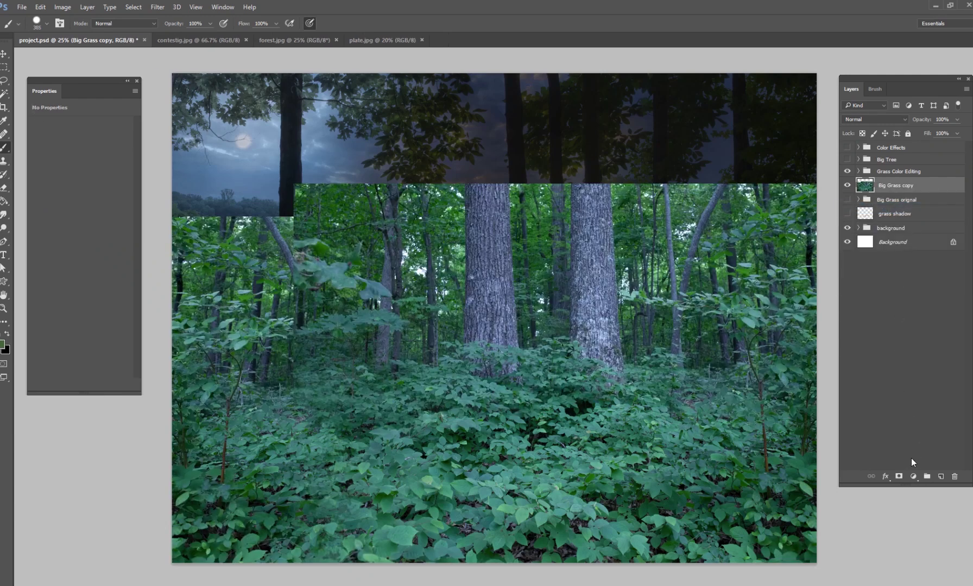
pyautogui.click(899, 476)
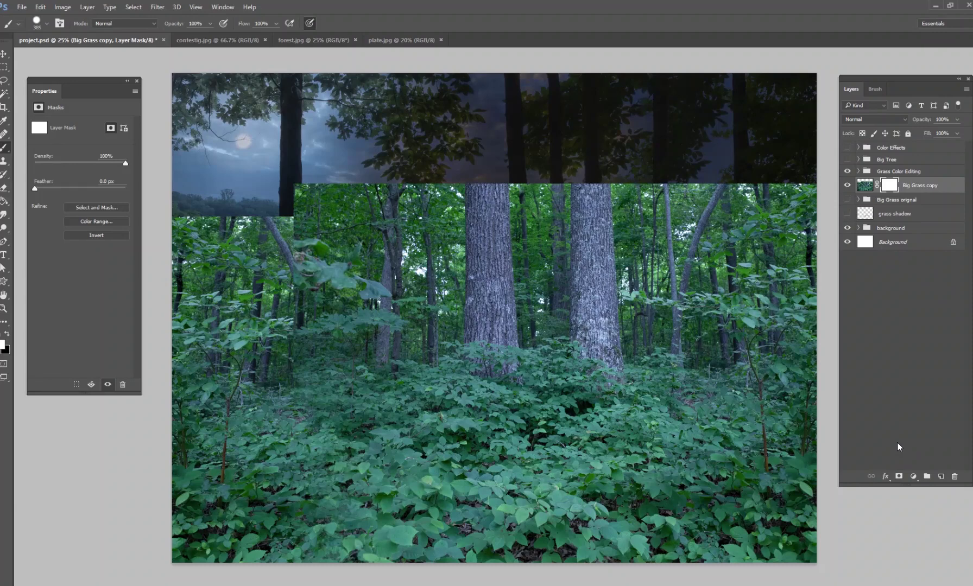
pyautogui.hotkey('ctrl', 'i')
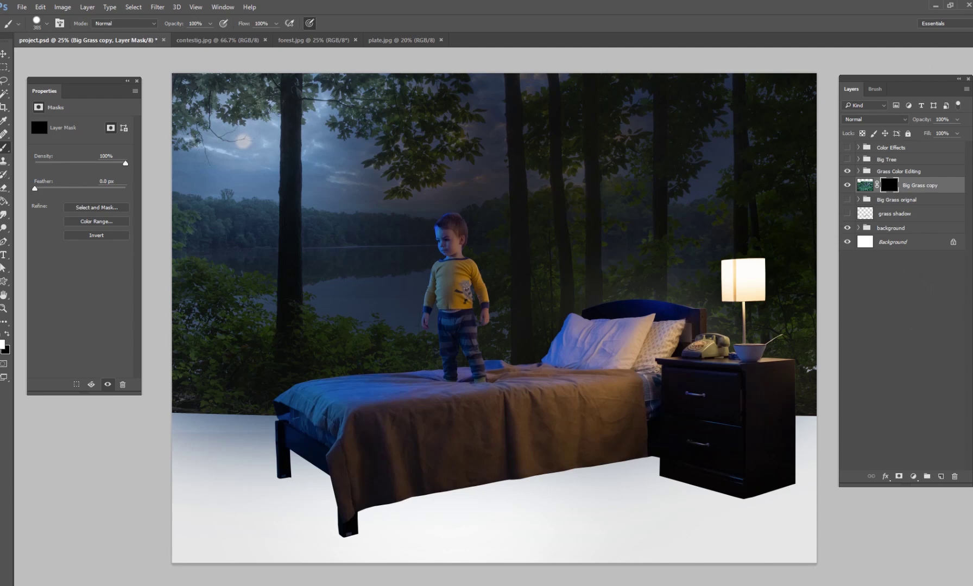
pyautogui.hotkey('alt', 'Tab')
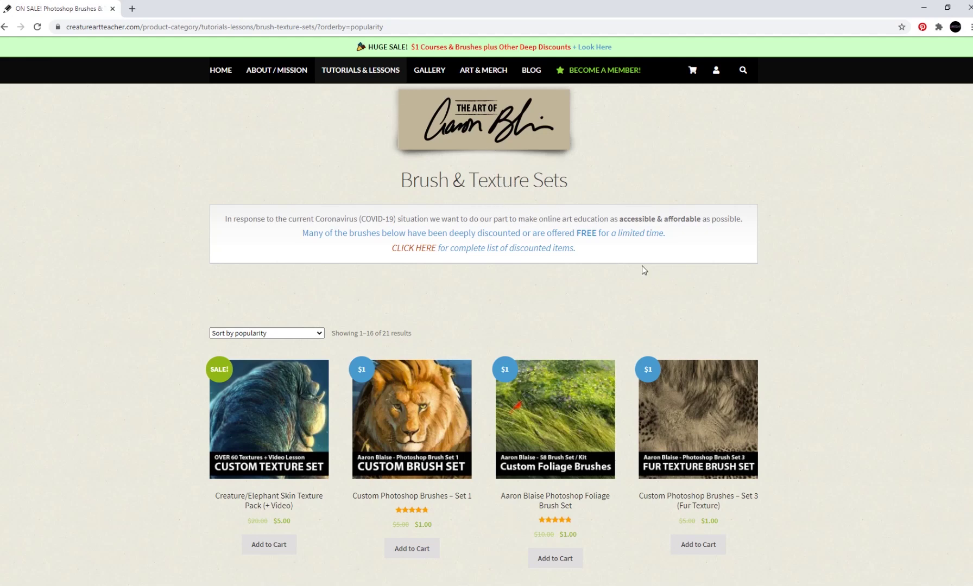
# Step: Scroll the Brush & Texture Sets product grid to view the Custom Foliage Brushes set
pyautogui.scroll(-2, 888, 248)
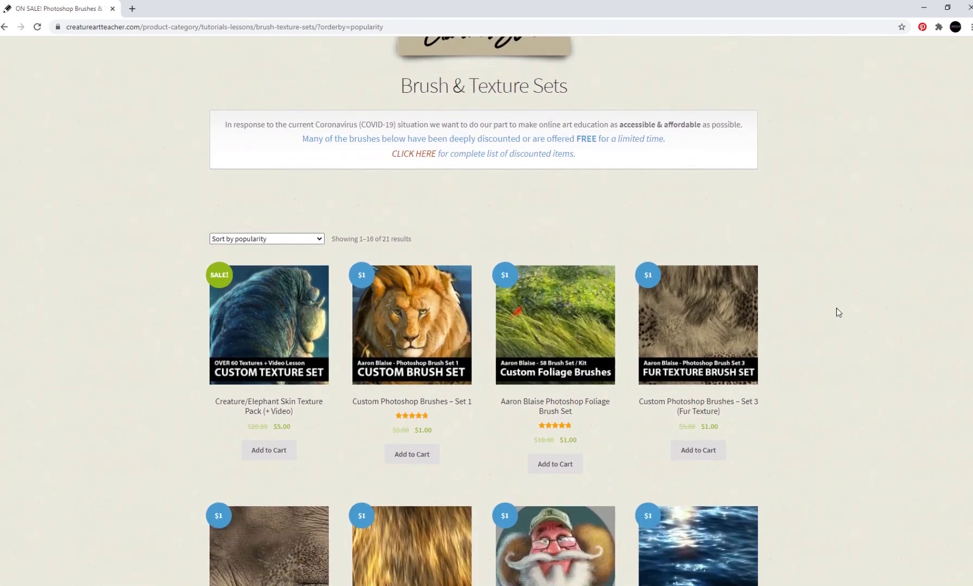
pyautogui.scroll(2, 964, 165)
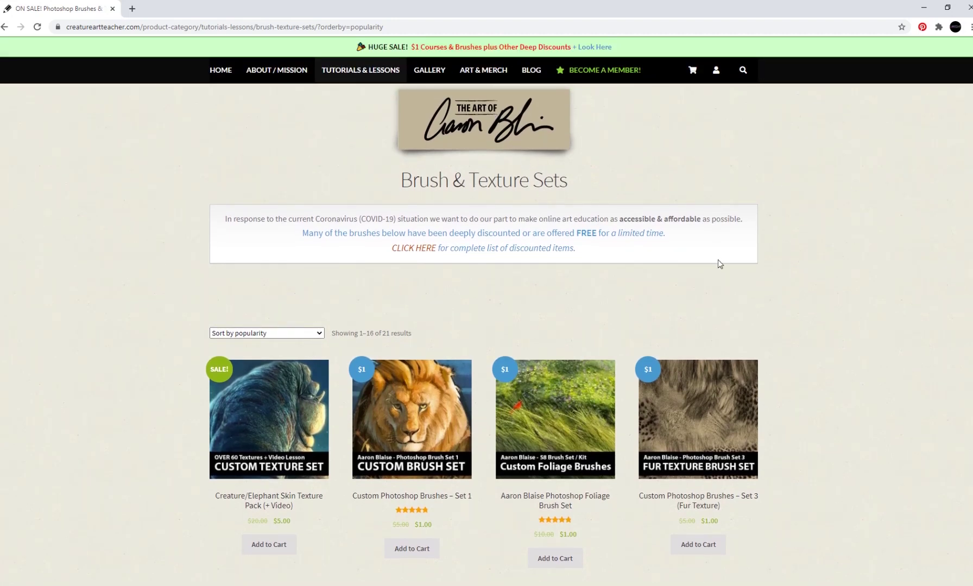
pyautogui.scroll(-3, 891, 247)
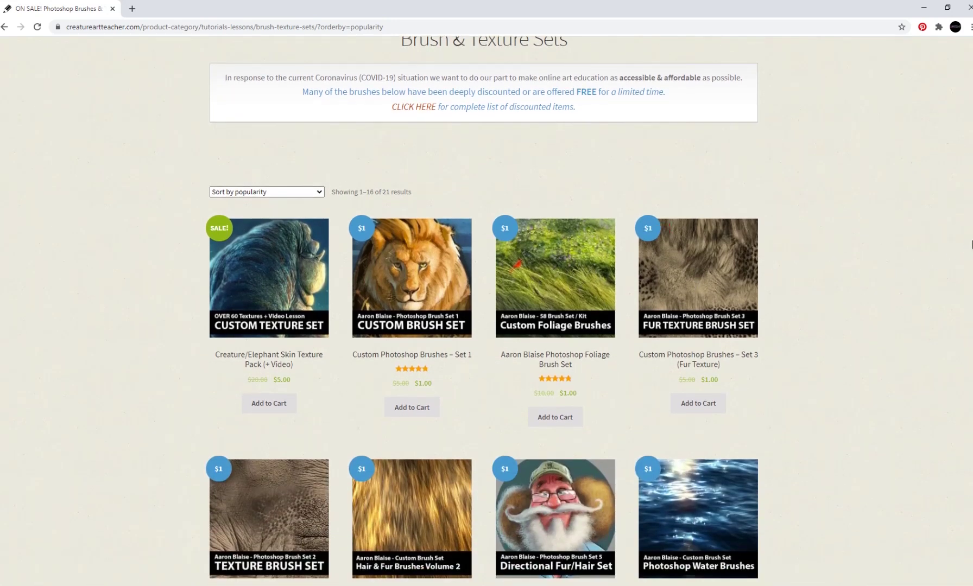
pyautogui.scroll(-2, 930, 237)
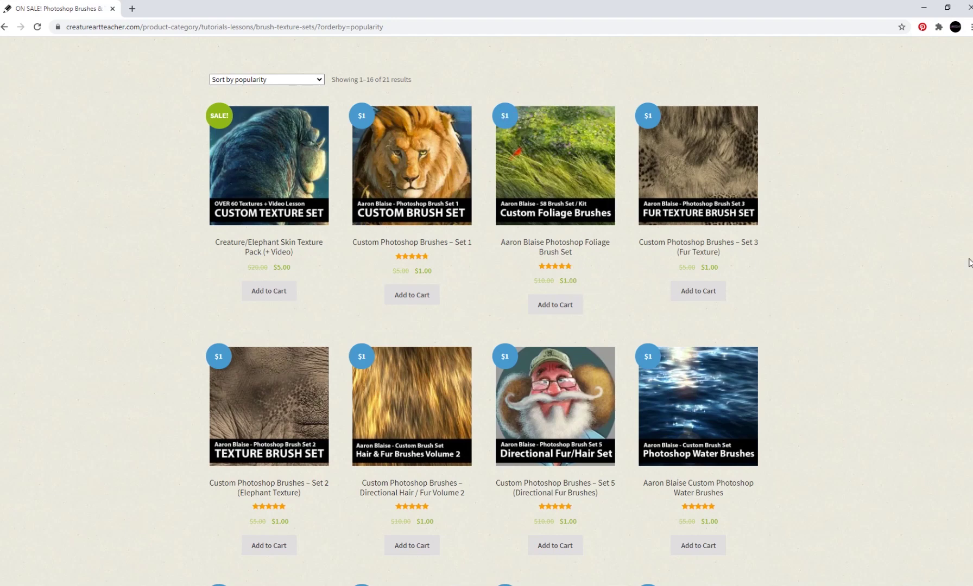
pyautogui.scroll(1, 806, 213)
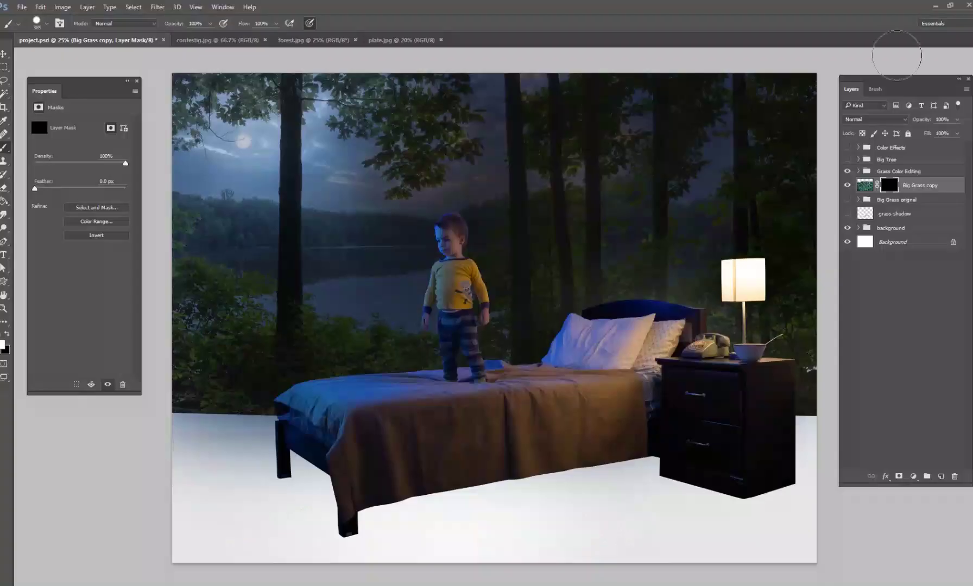
# Step: Add Layer 27 above the Color Effects group and fill it with white
pyautogui.click(891, 147)
pyautogui.click(941, 476)
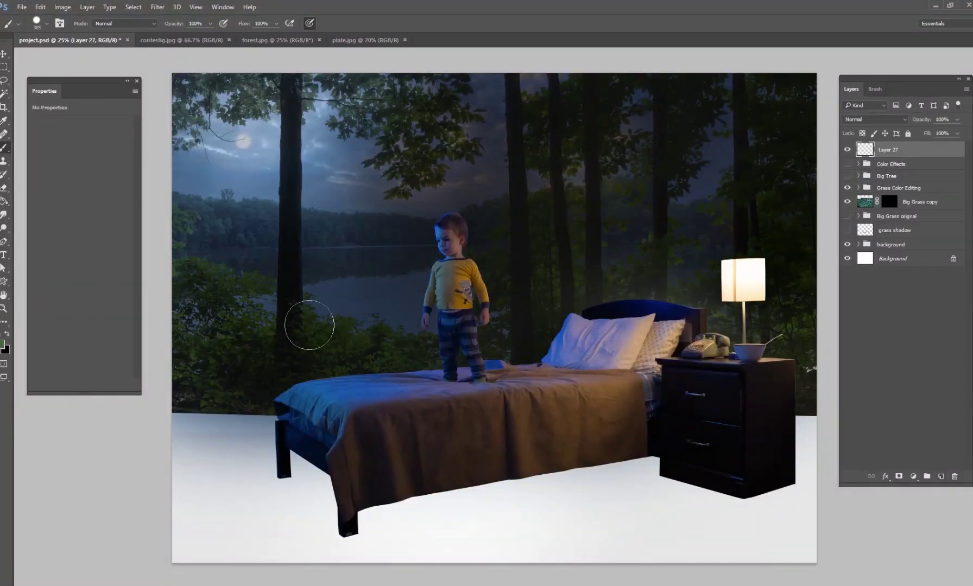
pyautogui.click(2, 345)
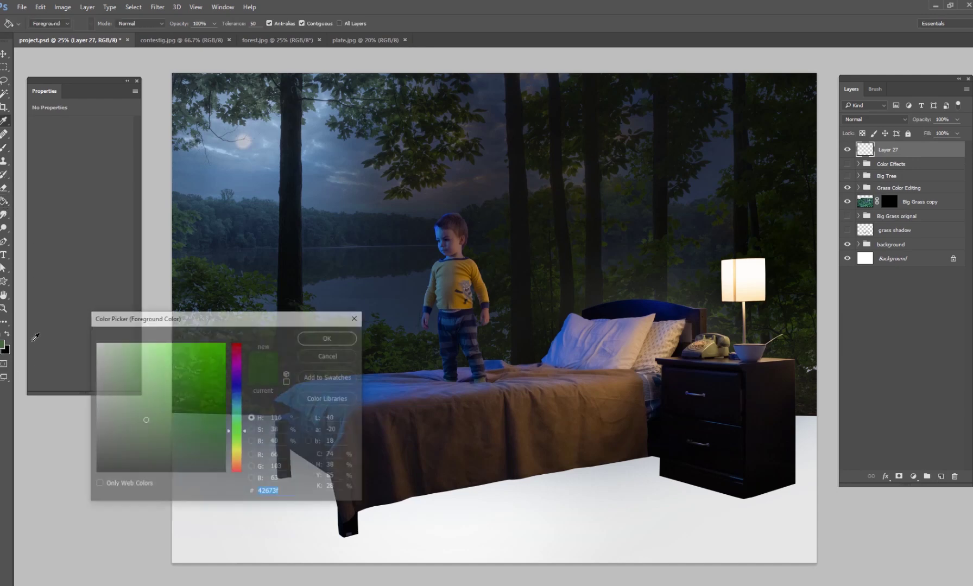
pyautogui.click(329, 337)
pyautogui.hotkey('alt', 'BackSpace')
pyautogui.press('b')
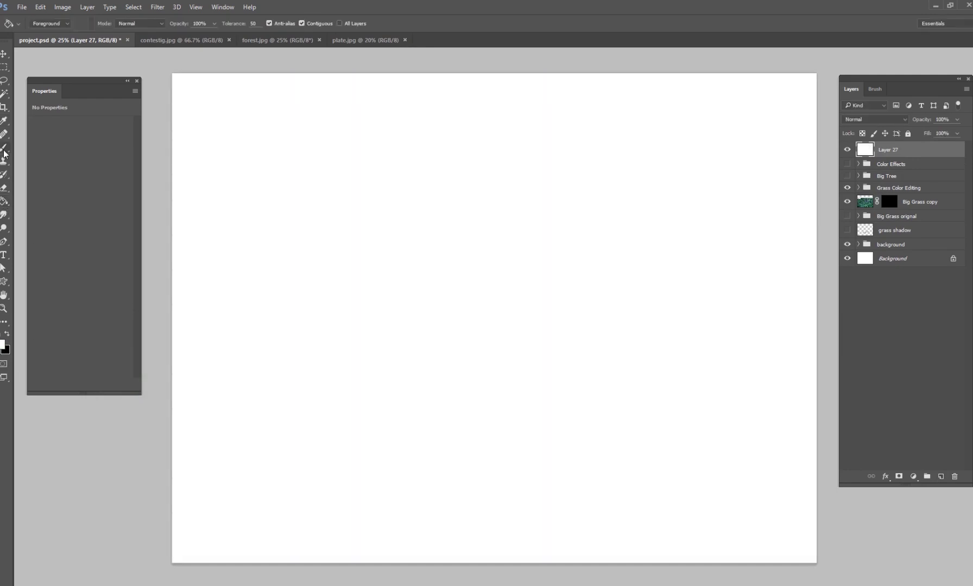
# Step: On a new Layer 28, stamp test dabs and an arc with the 1384 px grass brush
pyautogui.click(941, 476)
pyautogui.rightClick(580, 291)
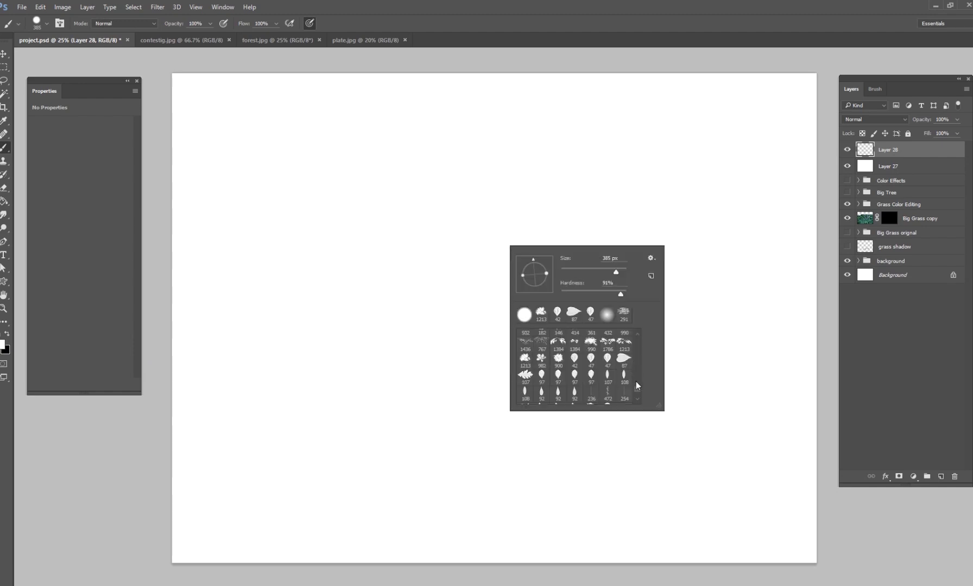
pyautogui.click(558, 342)
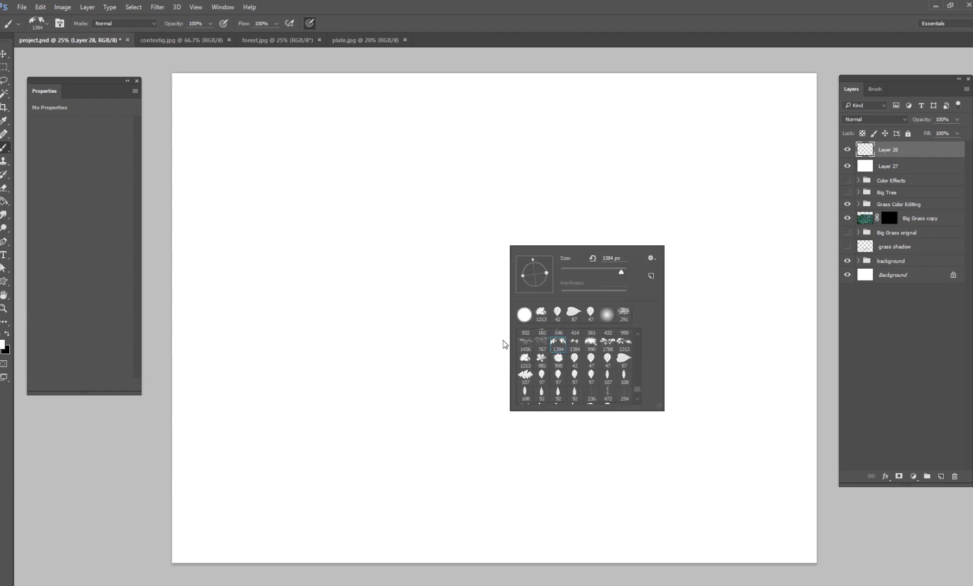
pyautogui.click(6, 334)
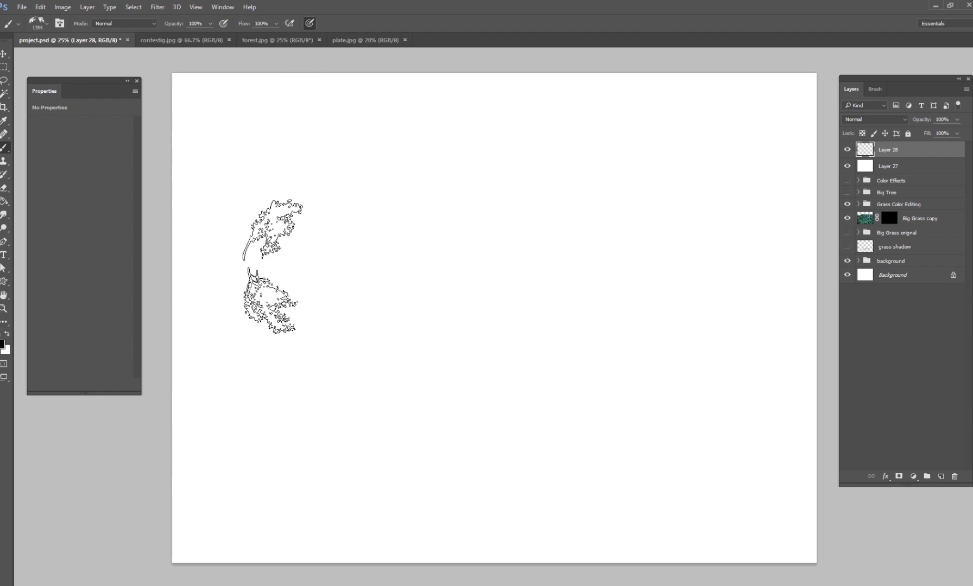
pyautogui.click(278, 260)
pyautogui.moveTo(350, 244)
pyautogui.mouseDown()
pyautogui.moveTo(402, 221)
pyautogui.moveTo(449, 216)
pyautogui.moveTo(503, 241)
pyautogui.mouseUp()
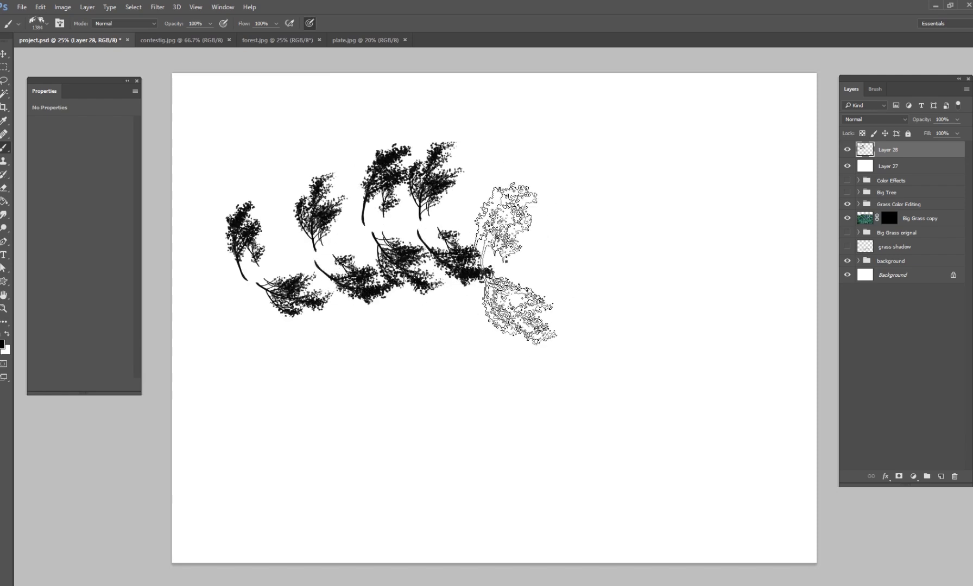
# Step: Paint test strokes with the 107 leaf, 42 round and 87 leaf brushes
pyautogui.rightClick(506, 260)
pyautogui.click(520, 390)
pyautogui.moveTo(535, 175)
pyautogui.mouseDown()
pyautogui.moveTo(602, 228)
pyautogui.moveTo(585, 254)
pyautogui.mouseUp()
pyautogui.rightClick(547, 337)
pyautogui.click(612, 452)
pyautogui.moveTo(499, 318)
pyautogui.mouseDown()
pyautogui.moveTo(522, 307)
pyautogui.moveTo(567, 391)
pyautogui.mouseUp()
pyautogui.rightClick(581, 381)
pyautogui.click(696, 500)
pyautogui.moveTo(436, 427)
pyautogui.mouseDown()
pyautogui.moveTo(642, 432)
pyautogui.moveTo(651, 387)
pyautogui.mouseUp()
# Step: Stamp four test dabs with the 990 leaf-splatter brush
pyautogui.rightClick(651, 387)
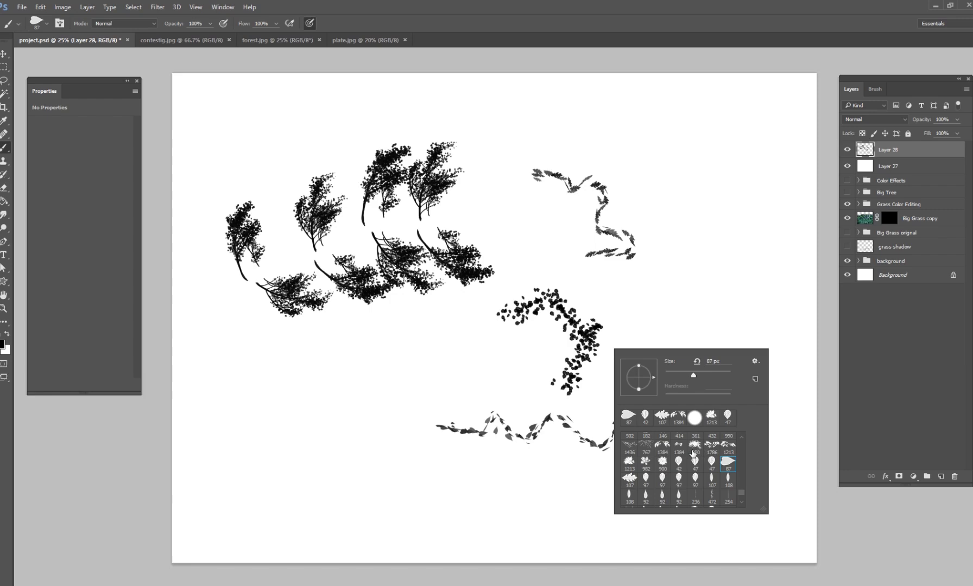
pyautogui.click(696, 444)
pyautogui.click(676, 298)
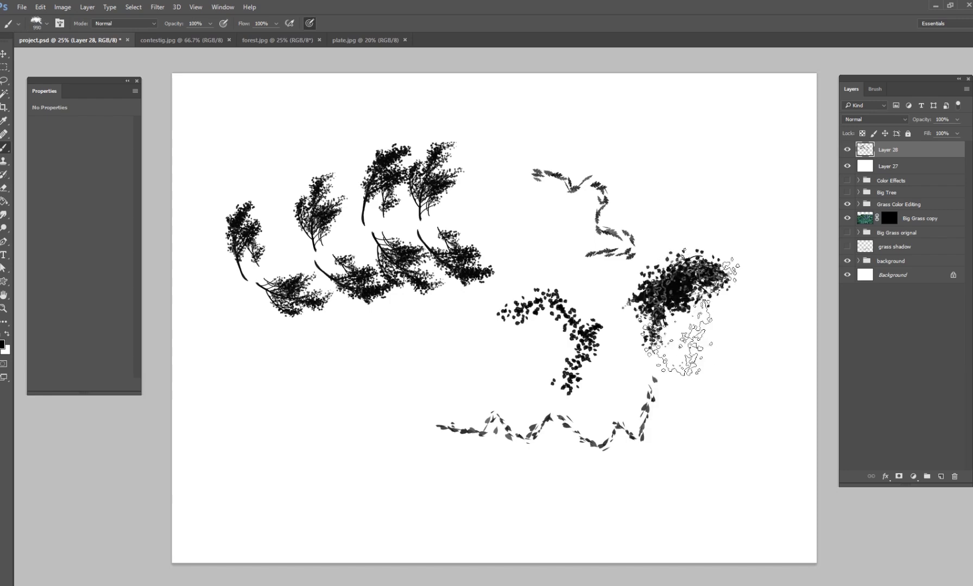
pyautogui.click(437, 391)
pyautogui.click(352, 412)
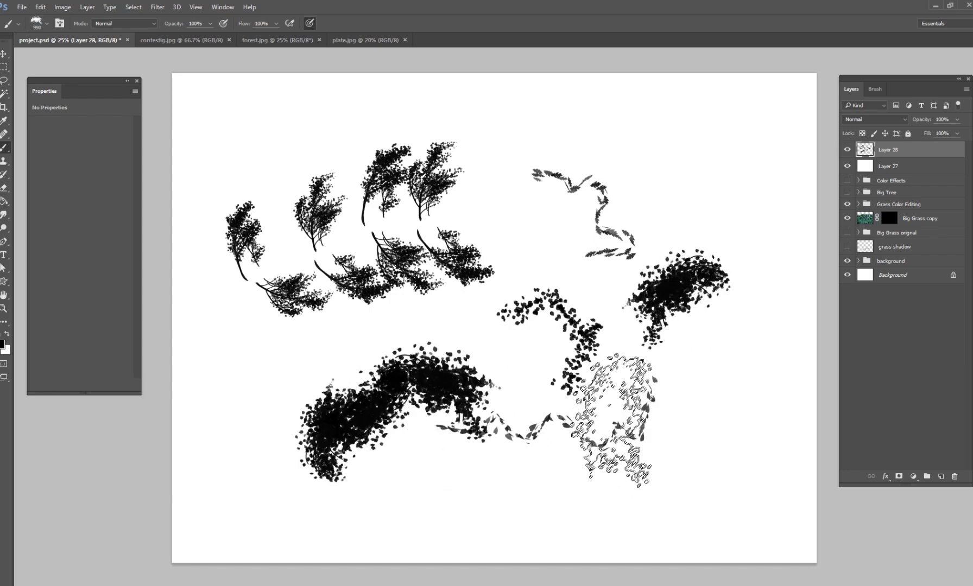
pyautogui.click(611, 424)
# Step: Stamp two test dabs with the 1070 grass brush
pyautogui.rightClick(596, 243)
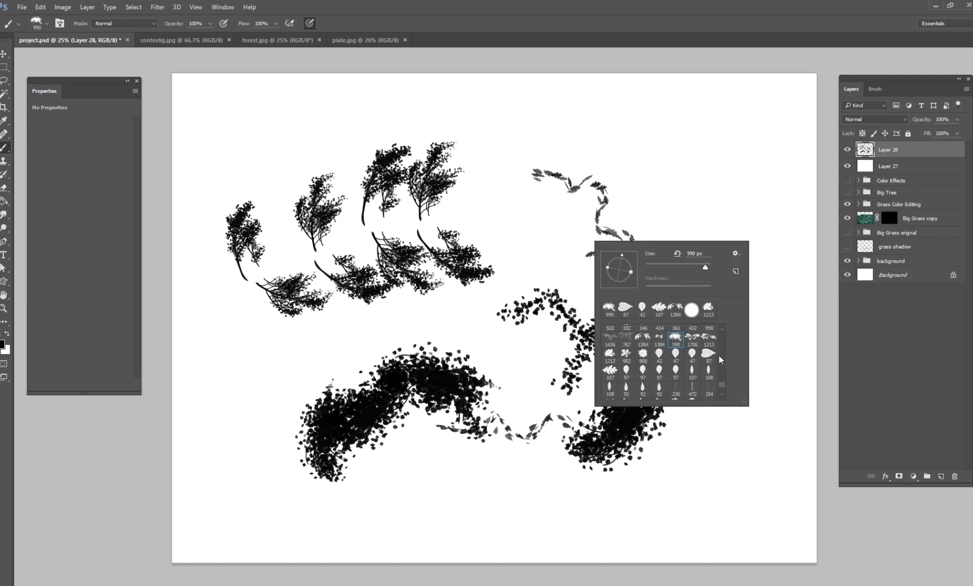
pyautogui.scroll(4, 722, 377)
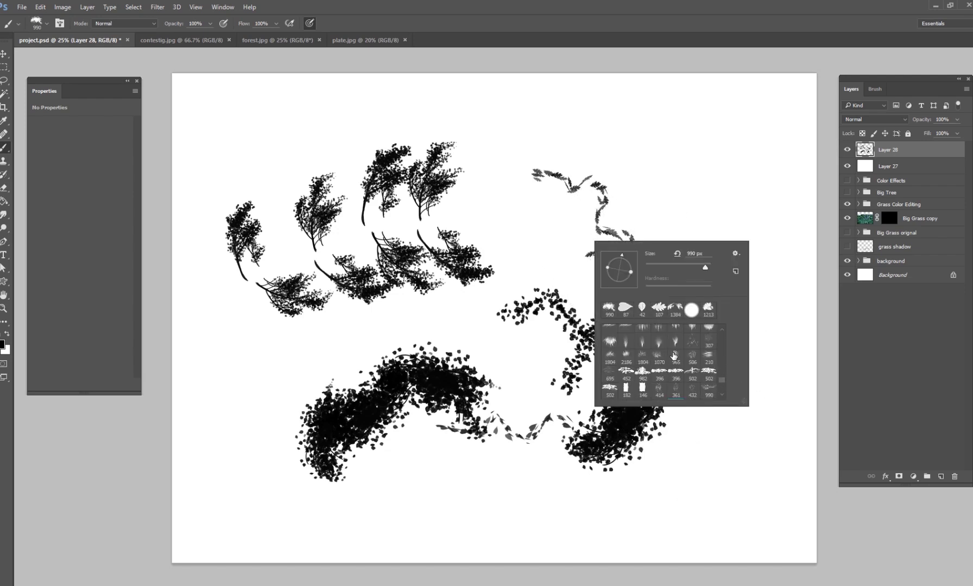
pyautogui.click(663, 356)
pyautogui.click(678, 239)
pyautogui.click(700, 391)
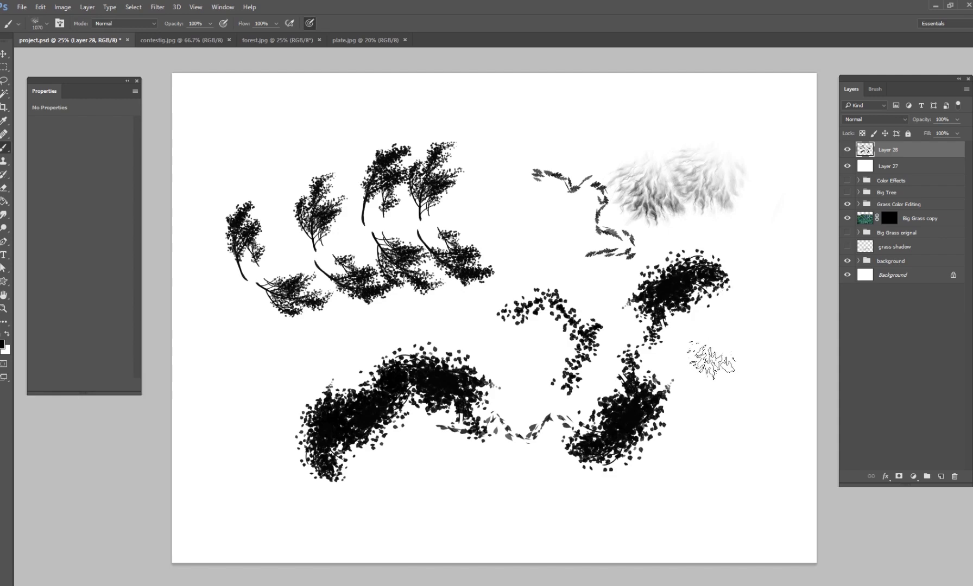
pyautogui.rightClick(712, 427)
# Step: Delete the Layer 28 test layer and show Layer 27 again
pyautogui.click(847, 149)
pyautogui.click(847, 166)
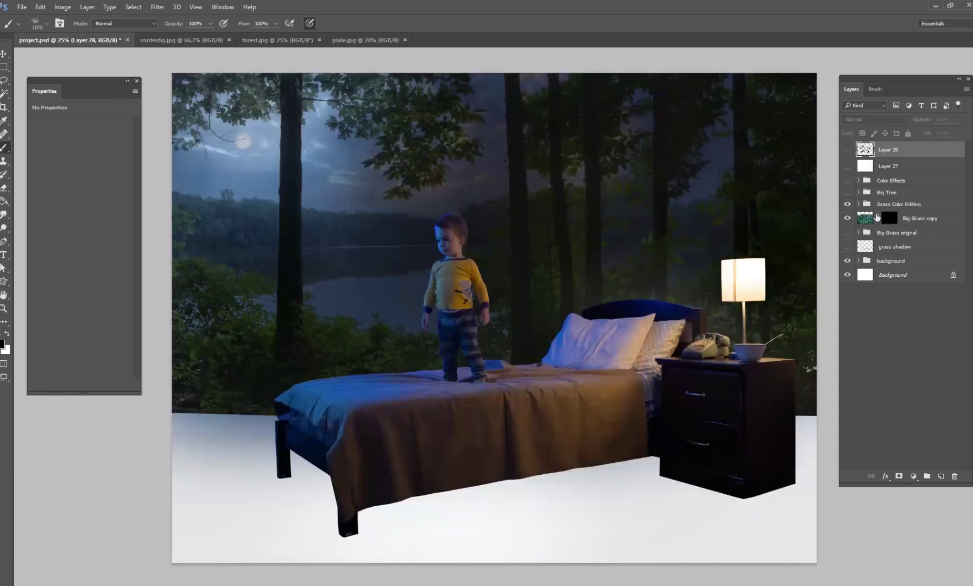
pyautogui.click(881, 219)
pyautogui.click(890, 149)
pyautogui.click(954, 477)
pyautogui.click(847, 149)
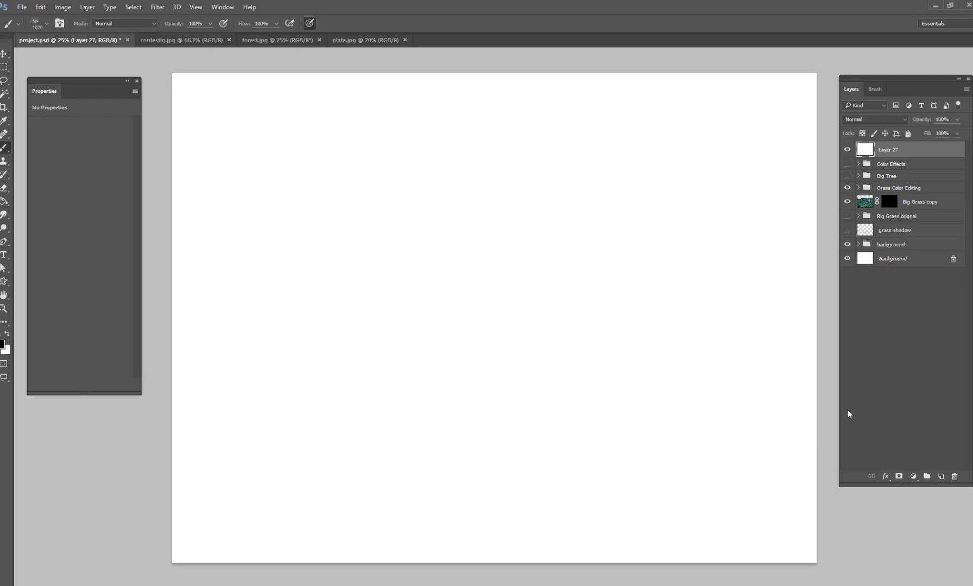
# Step: Paint a black grass strip across Layer 27 with the 990 leaf-splatter brush
pyautogui.rightClick(513, 300)
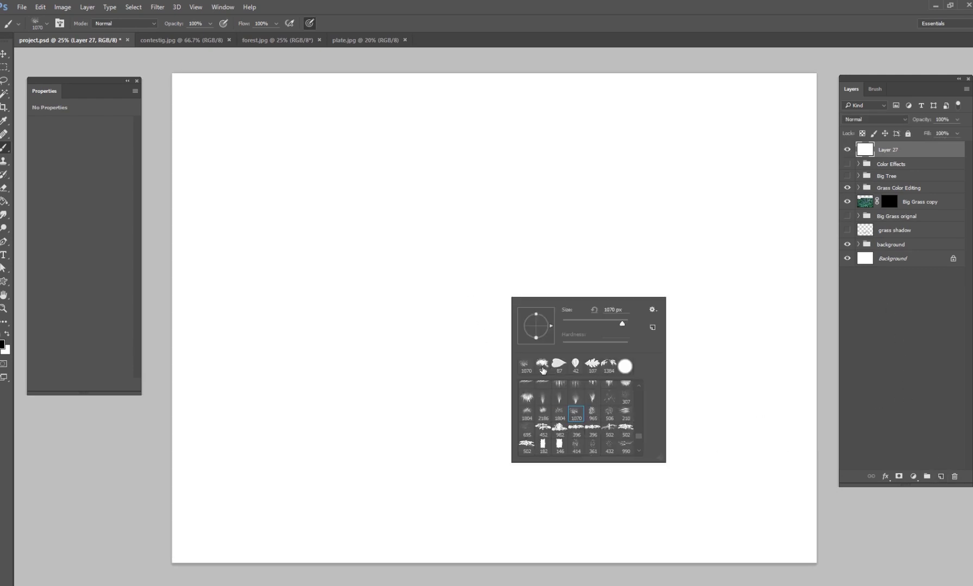
pyautogui.click(626, 445)
pyautogui.moveTo(467, 294)
pyautogui.mouseDown()
pyautogui.moveTo(510, 261)
pyautogui.moveTo(633, 280)
pyautogui.moveTo(347, 334)
pyautogui.moveTo(243, 293)
pyautogui.moveTo(185, 304)
pyautogui.moveTo(380, 358)
pyautogui.moveTo(524, 326)
pyautogui.moveTo(674, 315)
pyautogui.moveTo(717, 264)
pyautogui.moveTo(540, 314)
pyautogui.mouseUp()
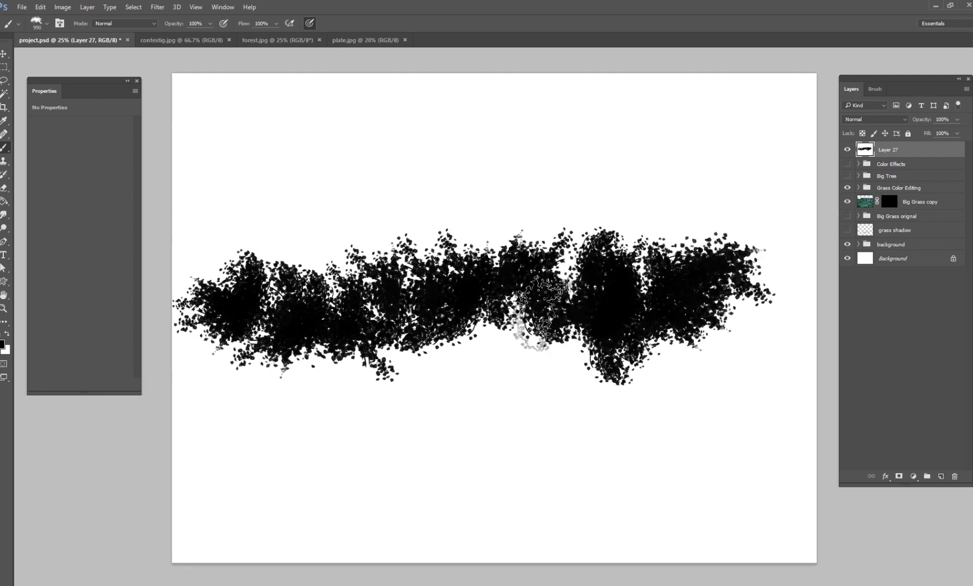
# Step: Hide Layer 27, then disable and re-enable the Big Grass copy layer mask
pyautogui.click(847, 149)
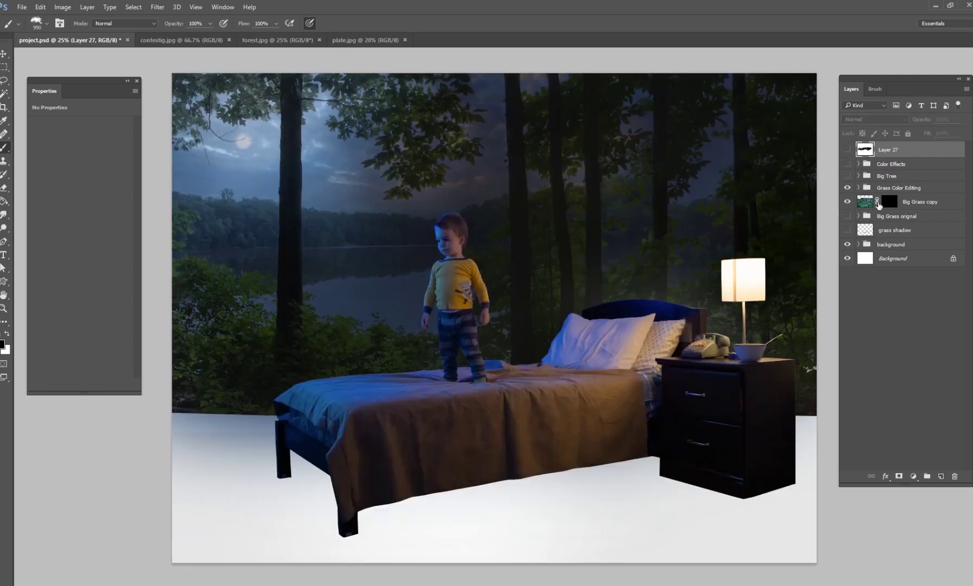
pyautogui.click(889, 202)
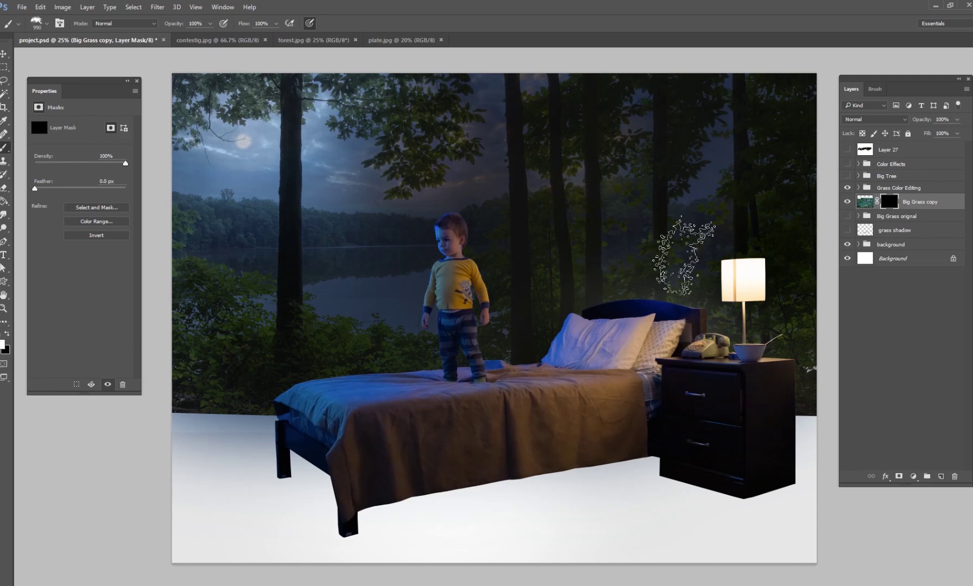
pyautogui.rightClick(889, 206)
pyautogui.click(899, 213)
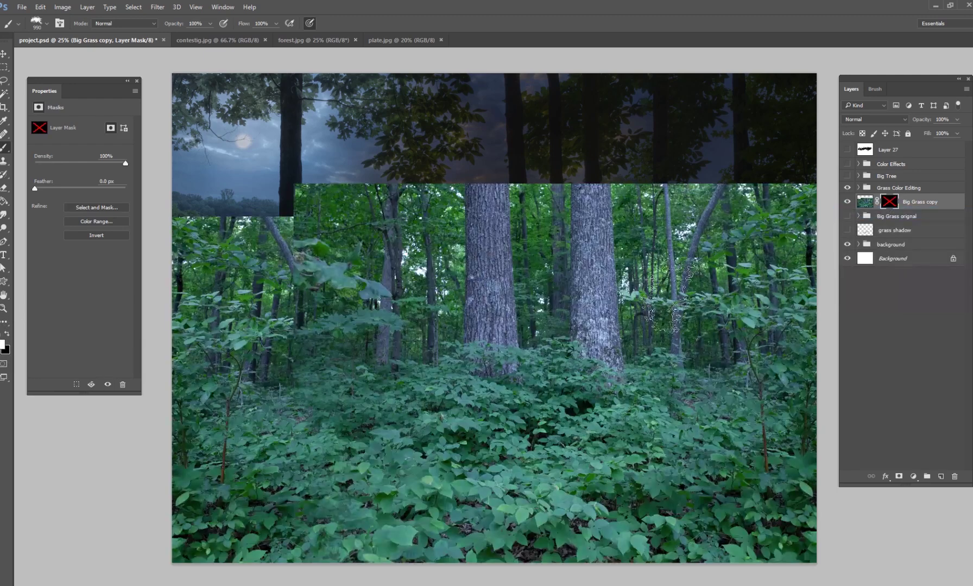
pyautogui.rightClick(891, 204)
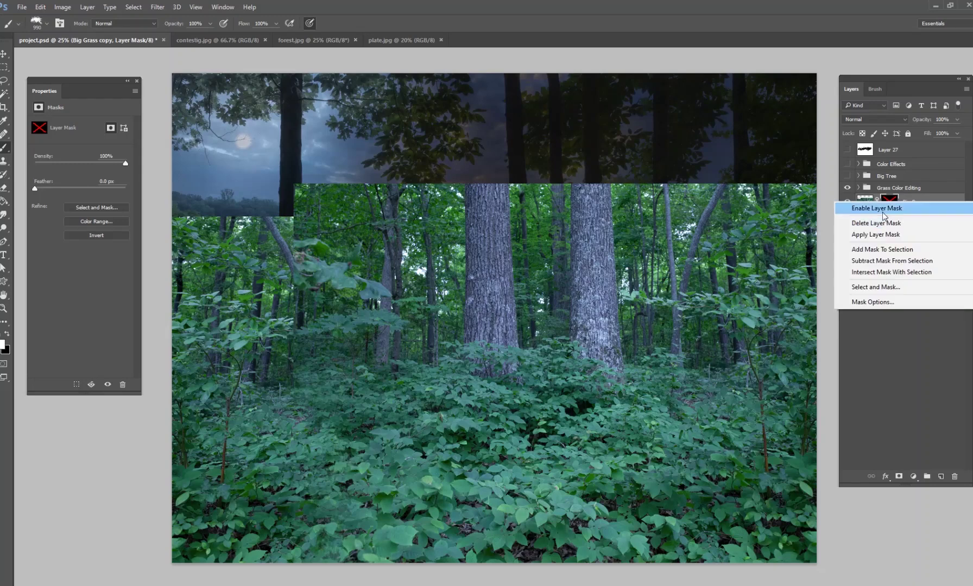
pyautogui.click(882, 210)
# Step: Reveal grass along the floor under the bed and shrink the brush to 480 px
pyautogui.moveTo(539, 499)
pyautogui.mouseDown()
pyautogui.moveTo(603, 467)
pyautogui.moveTo(793, 450)
pyautogui.moveTo(799, 510)
pyautogui.moveTo(776, 499)
pyautogui.moveTo(798, 456)
pyautogui.moveTo(776, 419)
pyautogui.moveTo(695, 467)
pyautogui.moveTo(657, 446)
pyautogui.moveTo(521, 451)
pyautogui.moveTo(435, 505)
pyautogui.moveTo(315, 488)
pyautogui.moveTo(187, 380)
pyautogui.moveTo(192, 469)
pyautogui.moveTo(249, 531)
pyautogui.moveTo(336, 543)
pyautogui.moveTo(434, 521)
pyautogui.moveTo(543, 538)
pyautogui.moveTo(665, 538)
pyautogui.moveTo(717, 522)
pyautogui.moveTo(728, 532)
pyautogui.mouseUp()
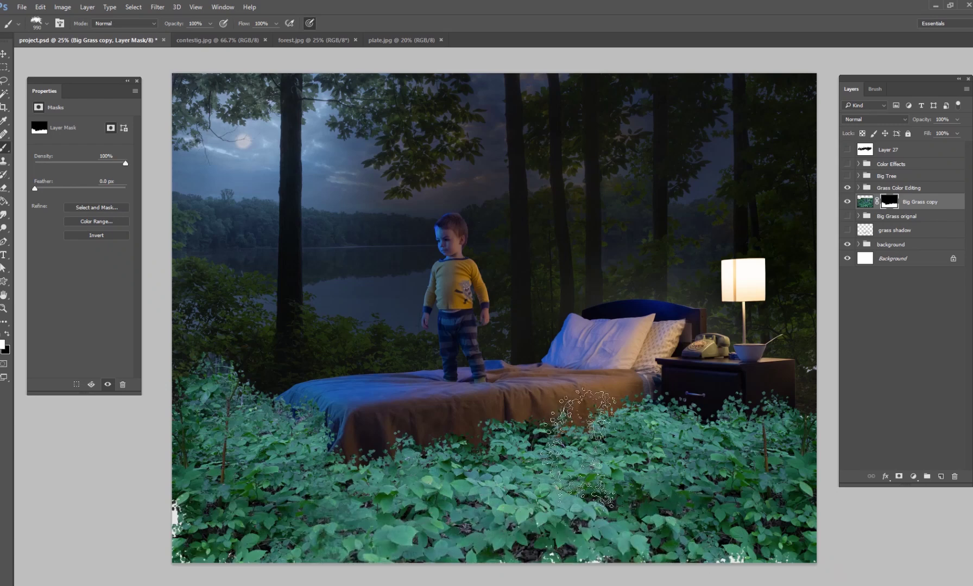
pyautogui.rightClick(590, 435)
pyautogui.moveTo(695, 459); pyautogui.dragTo(686, 458)
pyautogui.click(576, 437)
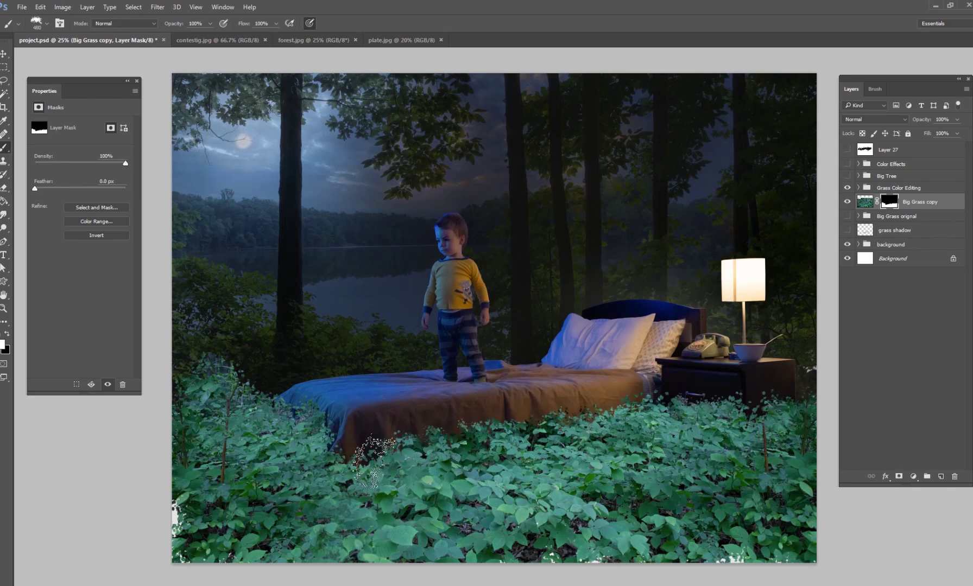
# Step: Enlarge the grass brush to 1811 px and reveal grass over the bed's lower front
pyautogui.rightClick(394, 438)
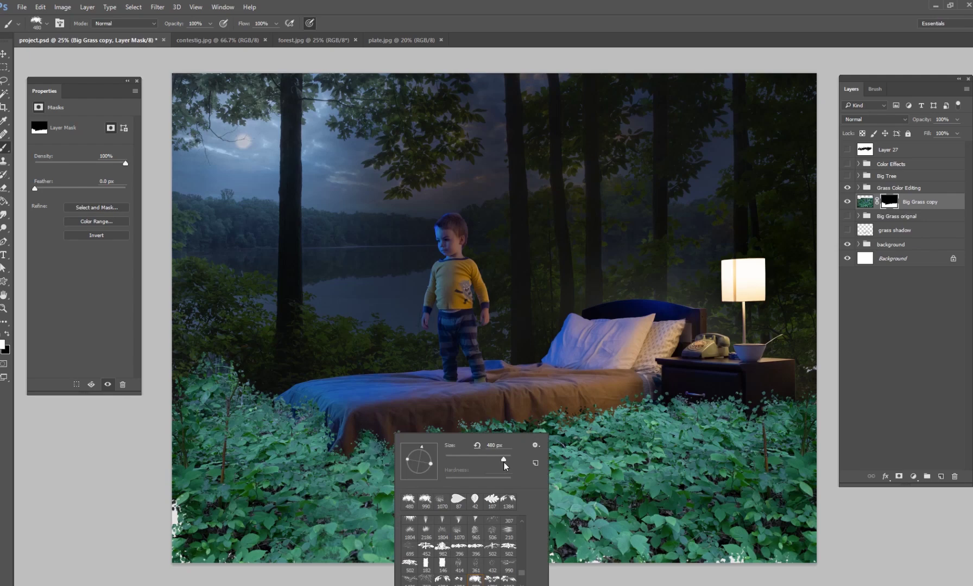
pyautogui.moveTo(506, 461)
pyautogui.mouseDown()
pyautogui.moveTo(488, 450)
pyautogui.moveTo(461, 457)
pyautogui.moveTo(454, 472)
pyautogui.mouseUp()
pyautogui.press('Return')
pyautogui.rightClick(597, 420)
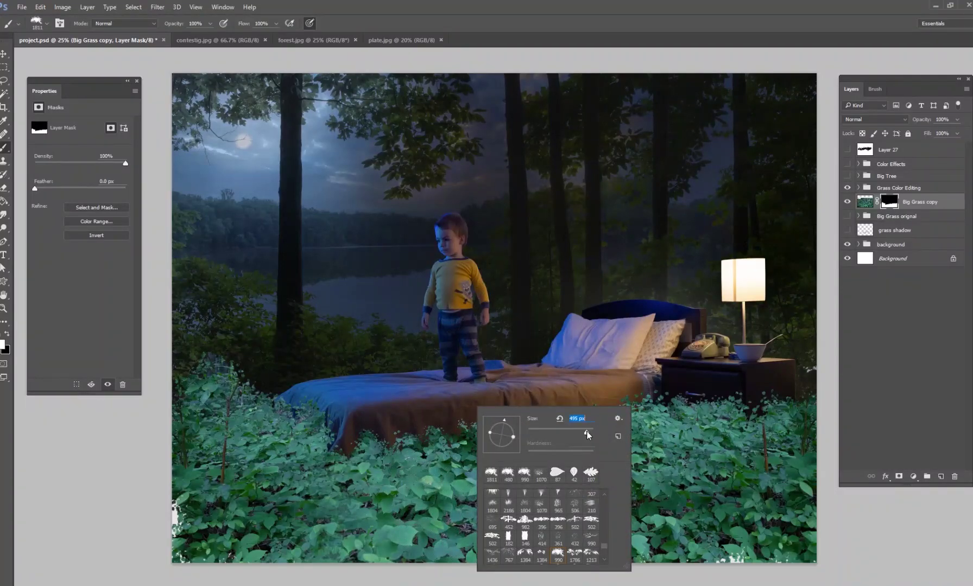
pyautogui.press('Return')
pyautogui.moveTo(467, 434)
pyautogui.mouseDown()
pyautogui.moveTo(462, 454)
pyautogui.moveTo(491, 465)
pyautogui.moveTo(561, 445)
pyautogui.moveTo(699, 445)
pyautogui.moveTo(410, 493)
pyautogui.moveTo(619, 430)
pyautogui.moveTo(519, 420)
pyautogui.mouseUp()
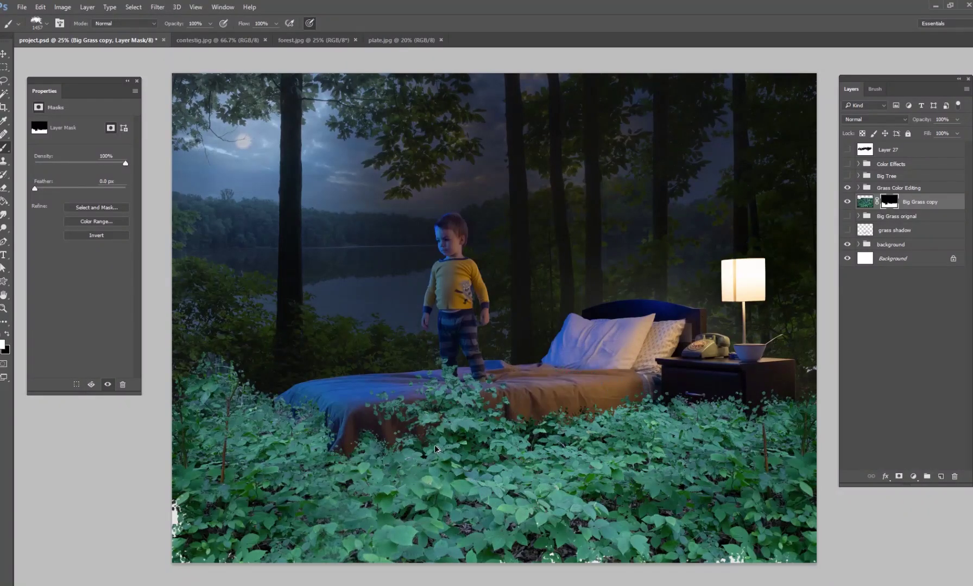
pyautogui.moveTo(435, 450)
pyautogui.mouseDown()
pyautogui.moveTo(310, 466)
pyautogui.moveTo(392, 468)
pyautogui.moveTo(541, 426)
pyautogui.moveTo(505, 446)
pyautogui.moveTo(678, 431)
pyautogui.moveTo(377, 497)
pyautogui.moveTo(330, 490)
pyautogui.moveTo(277, 456)
pyautogui.moveTo(326, 443)
pyautogui.moveTo(694, 455)
pyautogui.moveTo(448, 401)
pyautogui.moveTo(657, 464)
pyautogui.moveTo(732, 414)
pyautogui.moveTo(761, 410)
pyautogui.moveTo(728, 435)
pyautogui.moveTo(745, 422)
pyautogui.moveTo(651, 406)
pyautogui.moveTo(694, 435)
pyautogui.moveTo(723, 430)
pyautogui.moveTo(311, 443)
pyautogui.moveTo(222, 457)
pyautogui.moveTo(168, 526)
pyautogui.moveTo(197, 493)
pyautogui.moveTo(168, 501)
pyautogui.moveTo(324, 493)
pyautogui.mouseUp()
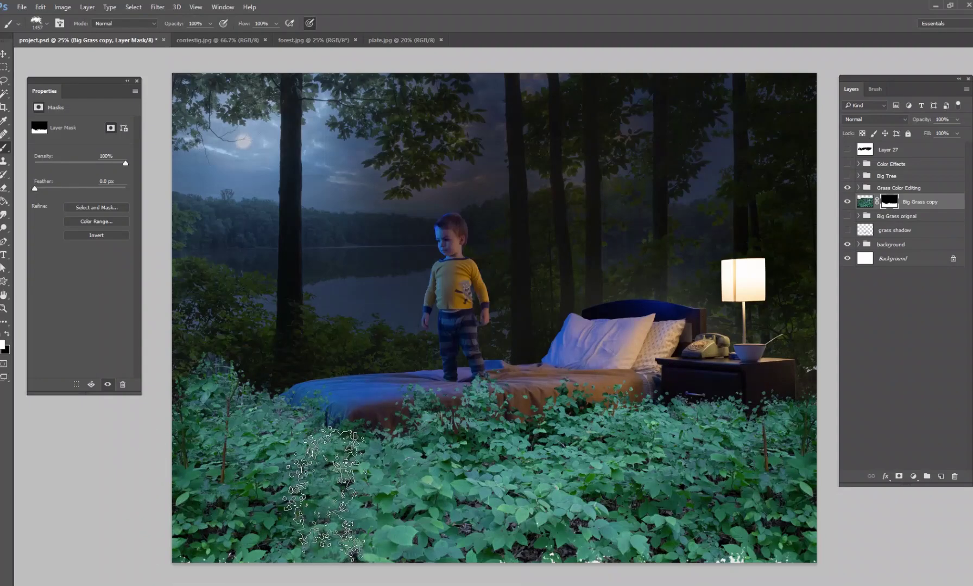
# Step: Hide grass on part of the bed front, then spread it toward the nightstand and lower left
pyautogui.press('x')
pyautogui.moveTo(543, 315)
pyautogui.mouseDown()
pyautogui.moveTo(453, 377)
pyautogui.moveTo(515, 326)
pyautogui.moveTo(575, 321)
pyautogui.mouseUp()
pyautogui.press('x')
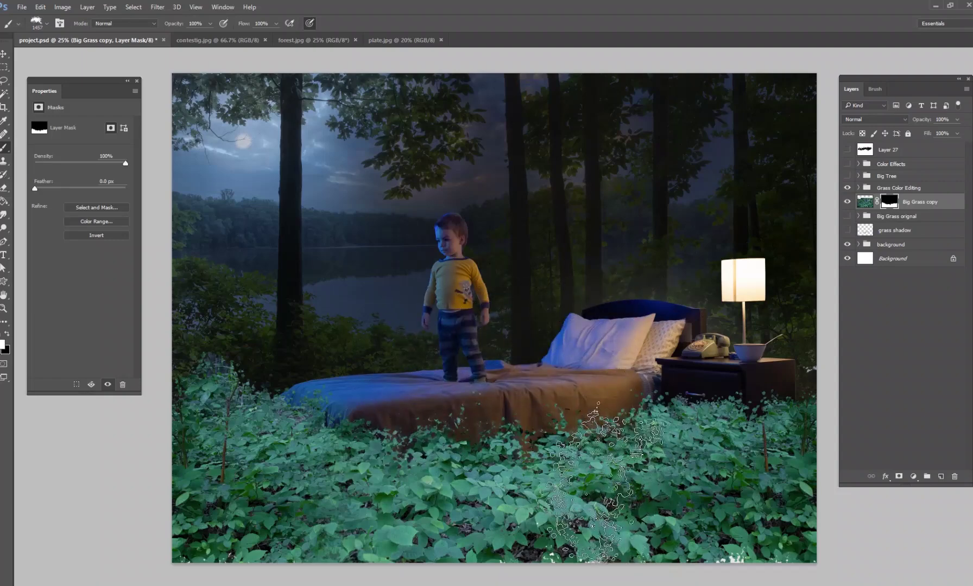
pyautogui.moveTo(600, 484)
pyautogui.mouseDown()
pyautogui.moveTo(473, 489)
pyautogui.moveTo(639, 469)
pyautogui.moveTo(627, 460)
pyautogui.moveTo(516, 487)
pyautogui.moveTo(418, 486)
pyautogui.moveTo(524, 470)
pyautogui.moveTo(655, 468)
pyautogui.moveTo(689, 456)
pyautogui.moveTo(679, 478)
pyautogui.mouseUp()
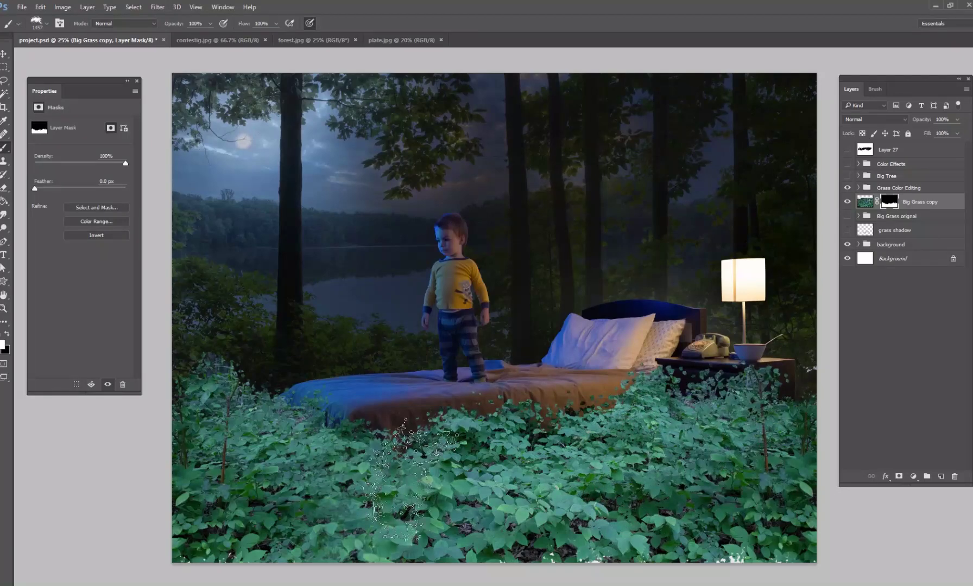
pyautogui.moveTo(413, 484); pyautogui.dragTo(348, 434)
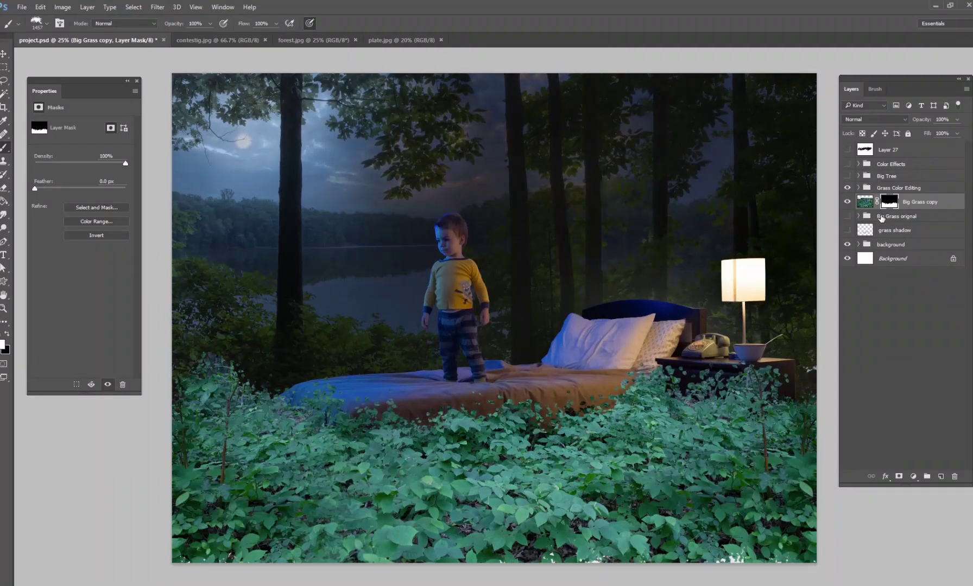
pyautogui.click(858, 188)
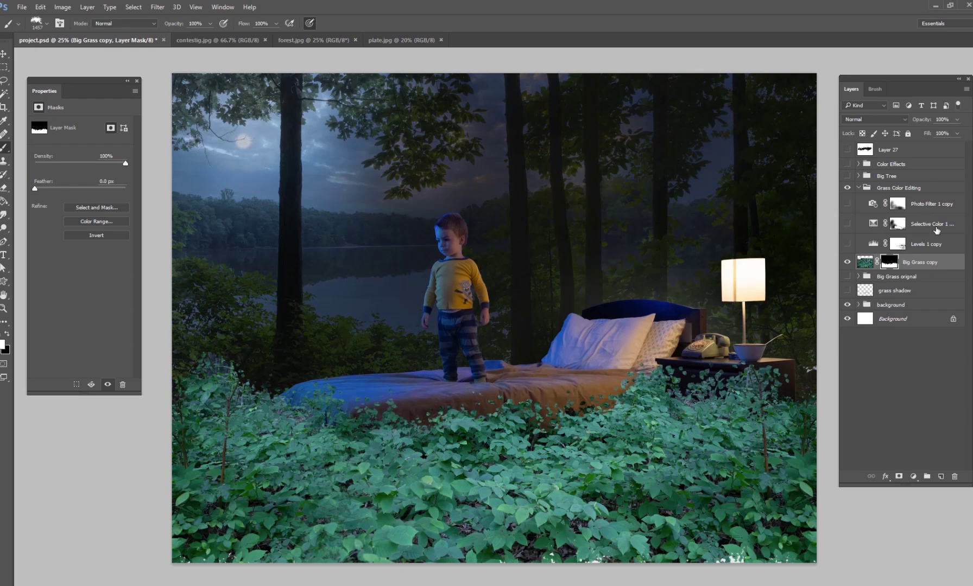
# Step: Move the three copied adjustments above Big Grass copy, make them visible and clip them
pyautogui.click(924, 244)
pyautogui.click(921, 211)
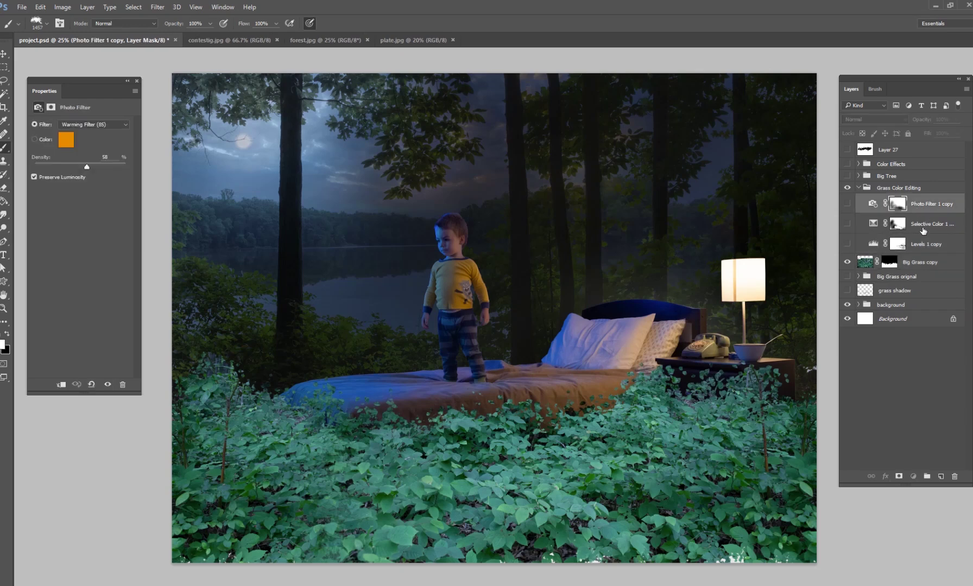
pyautogui.keyDown('shift'); pyautogui.click(923, 244); pyautogui.keyUp('shift')
pyautogui.doubleClick(922, 248)
pyautogui.press('Return')
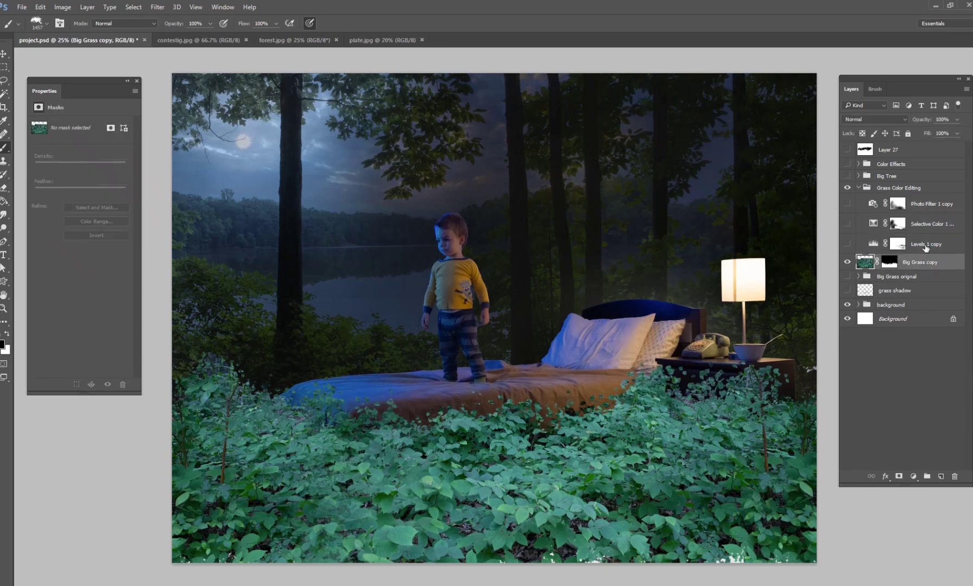
pyautogui.hotkey('shift', 'alt', ']')
pyautogui.hotkey('shift', 'alt', ']')
pyautogui.moveTo(924, 250); pyautogui.dragTo(914, 254)
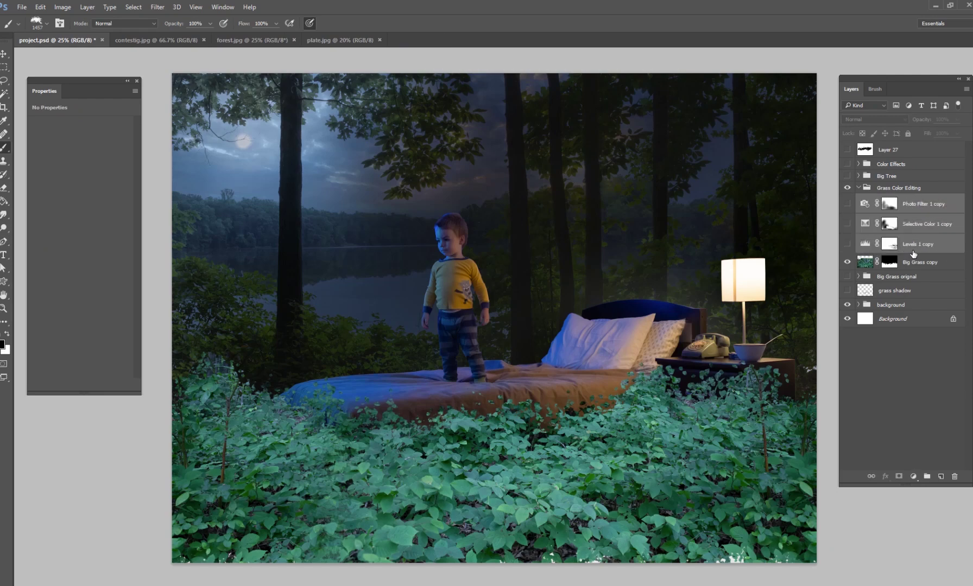
pyautogui.moveTo(847, 247); pyautogui.dragTo(850, 210)
pyautogui.hotkey('ctrl', 'alt', 'g')
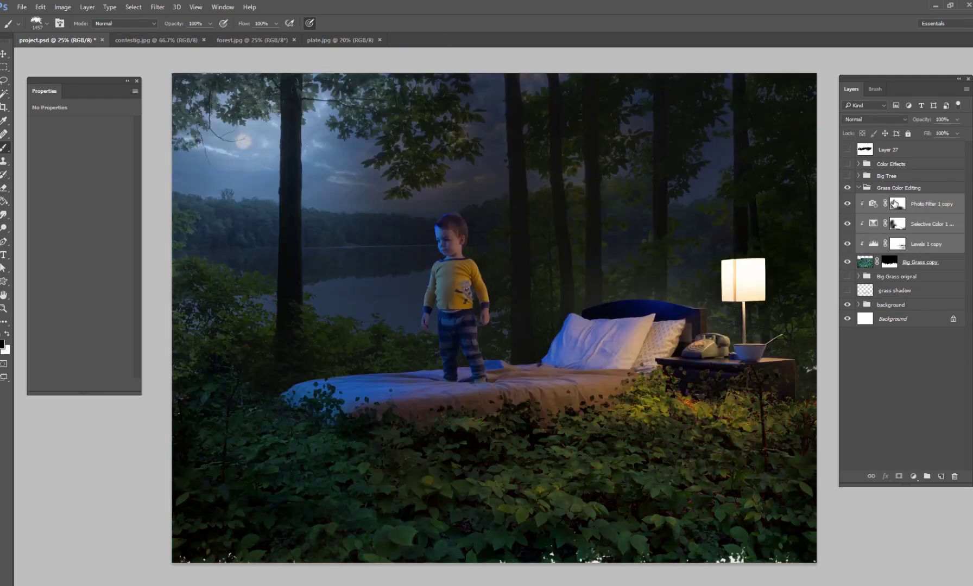
# Step: Swap colours on the Big Grass copy mask and show the Big Tree and Color Effects groups
pyautogui.click(889, 261)
pyautogui.press('x')
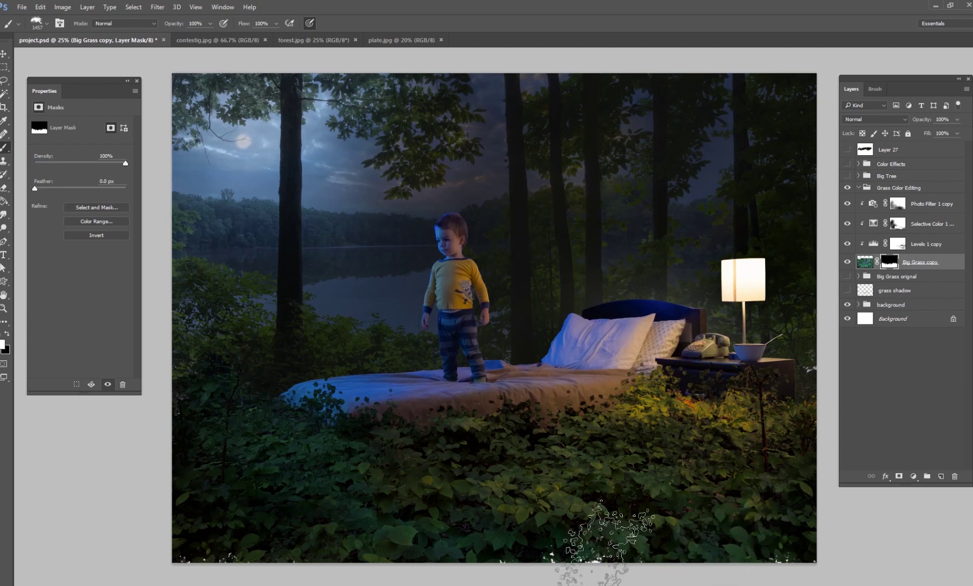
pyautogui.click(859, 188)
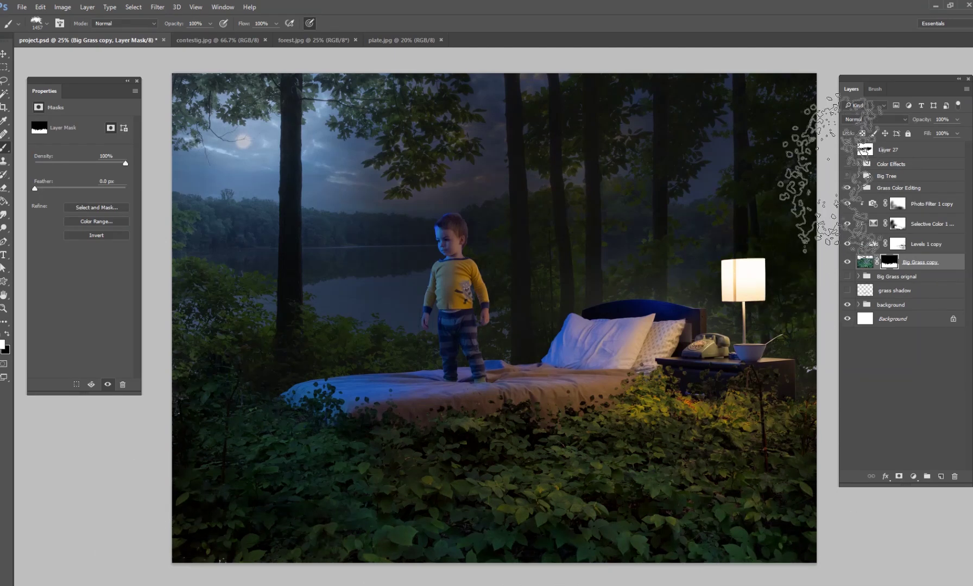
pyautogui.click(847, 176)
pyautogui.click(847, 164)
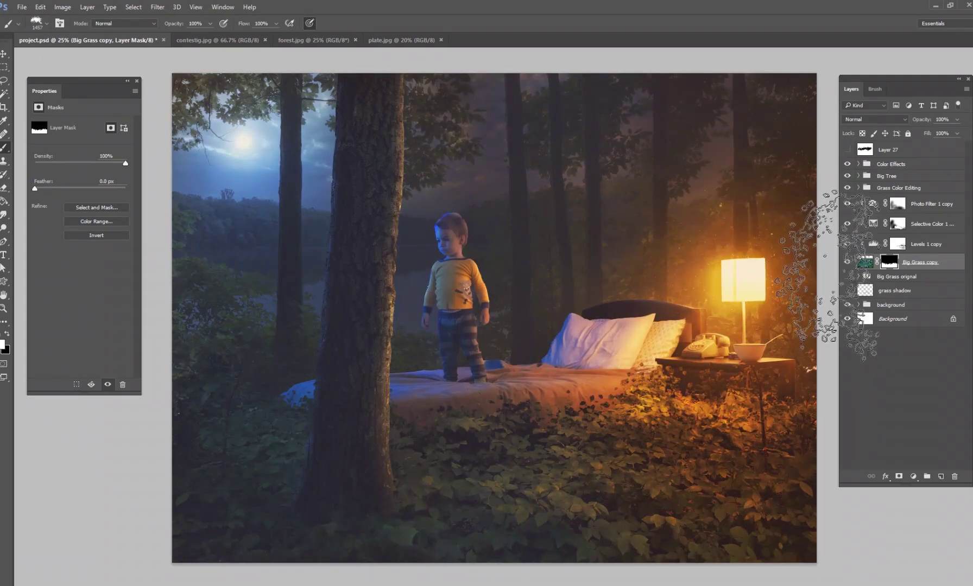
# Step: Undo the accidental mask move and paint more foliage over the bed's front edge
pyautogui.moveTo(895, 266); pyautogui.dragTo(911, 280)
pyautogui.hotkey('ctrl', 'z')
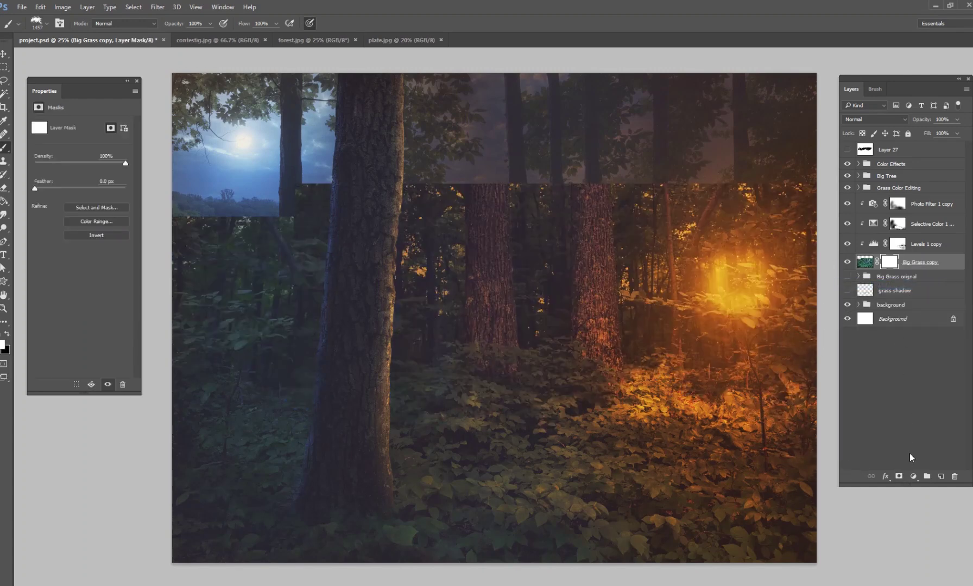
pyautogui.moveTo(608, 489)
pyautogui.mouseDown()
pyautogui.moveTo(575, 505)
pyautogui.moveTo(315, 500)
pyautogui.moveTo(233, 489)
pyautogui.moveTo(158, 462)
pyautogui.moveTo(168, 440)
pyautogui.moveTo(250, 451)
pyautogui.moveTo(250, 537)
pyautogui.moveTo(576, 483)
pyautogui.moveTo(652, 511)
pyautogui.moveTo(752, 470)
pyautogui.moveTo(782, 500)
pyautogui.moveTo(777, 483)
pyautogui.moveTo(825, 435)
pyautogui.moveTo(815, 499)
pyautogui.moveTo(695, 543)
pyautogui.moveTo(434, 532)
pyautogui.moveTo(141, 500)
pyautogui.moveTo(505, 527)
pyautogui.moveTo(652, 476)
pyautogui.moveTo(774, 478)
pyautogui.mouseUp()
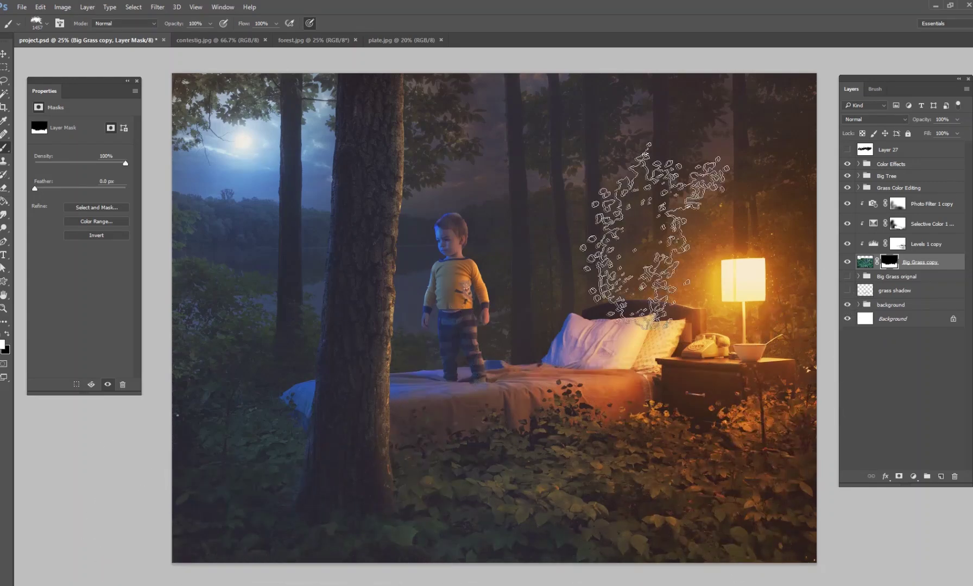
pyautogui.click(885, 280)
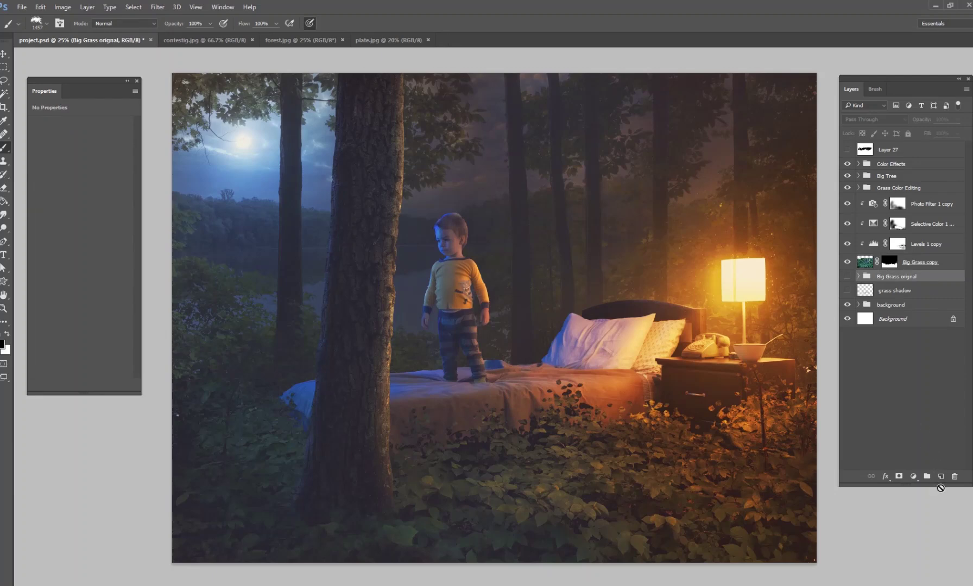
# Step: On a new Layer 28, paint black leaf shadows across the bed with a 511 px grass brush
pyautogui.click(940, 478)
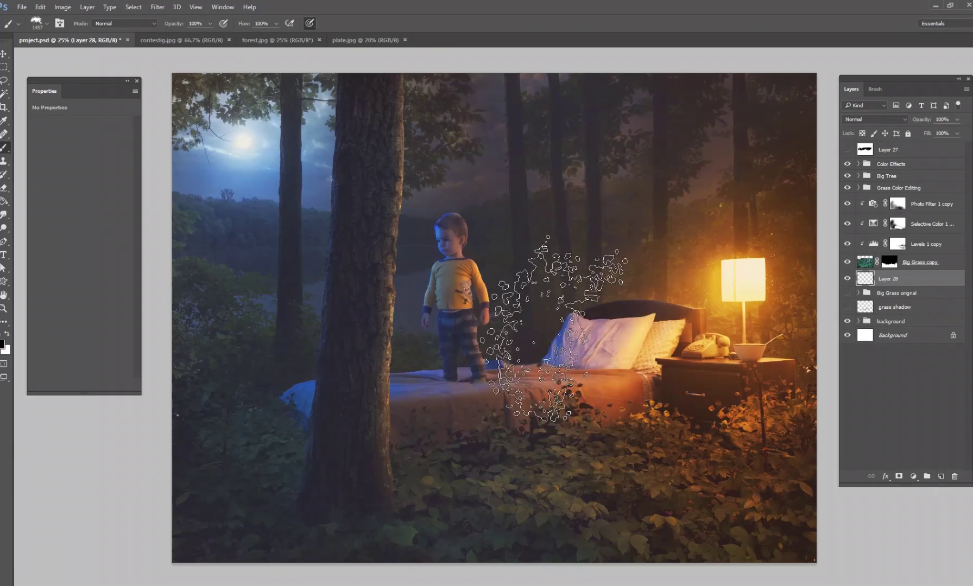
pyautogui.scroll(2, 548, 329)
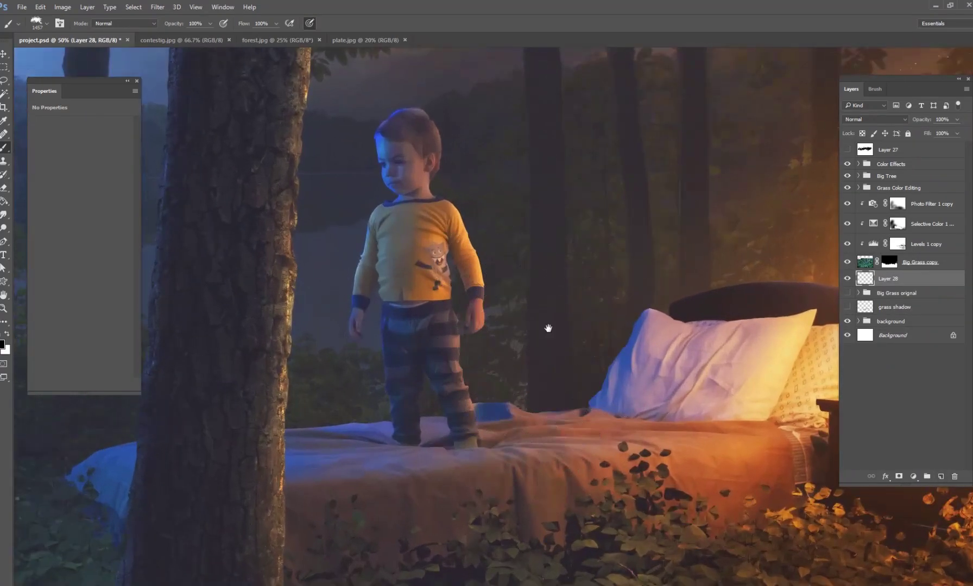
pyautogui.moveTo(547, 330); pyautogui.dragTo(648, 263)
pyautogui.rightClick(517, 374)
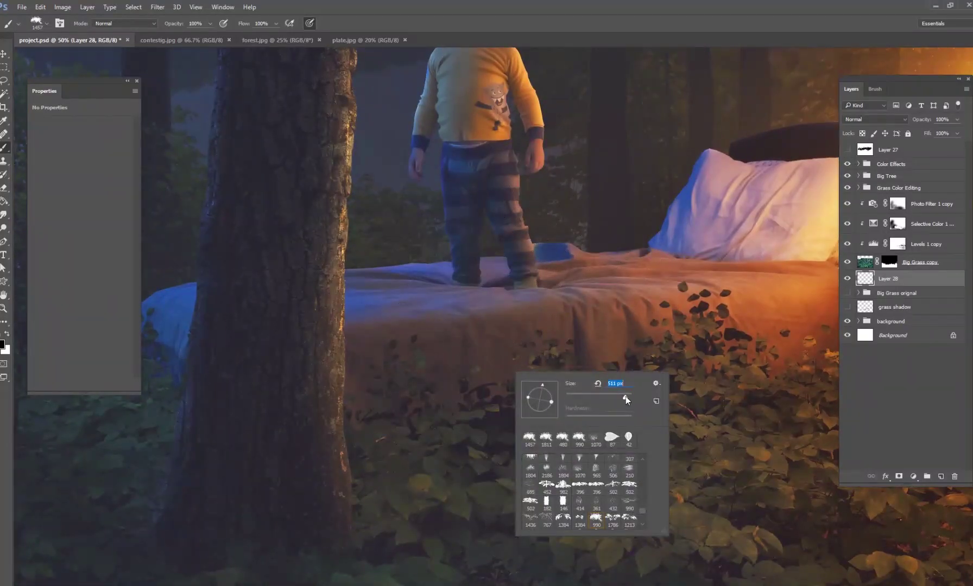
pyautogui.moveTo(623, 398); pyautogui.dragTo(625, 397)
pyautogui.click(4, 345)
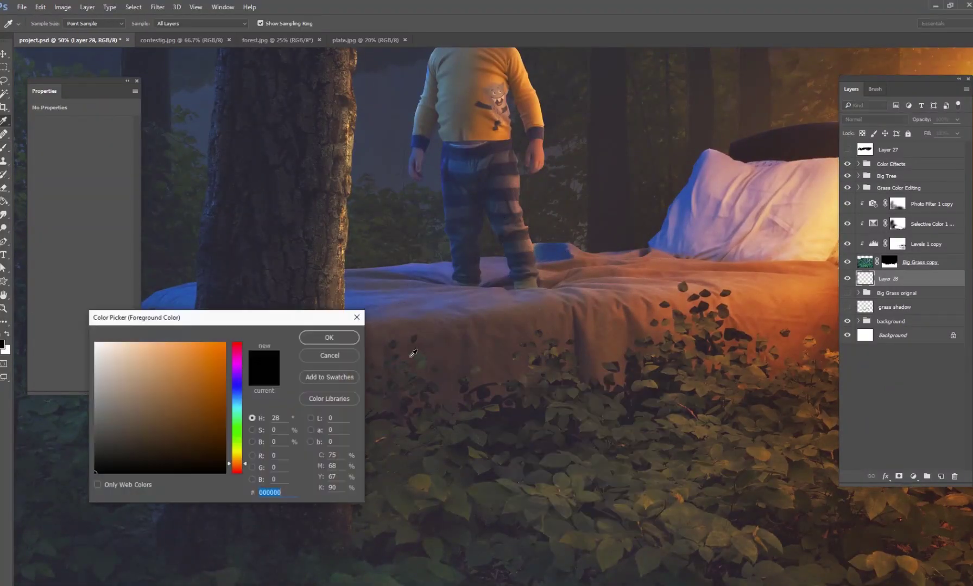
pyautogui.press('Return')
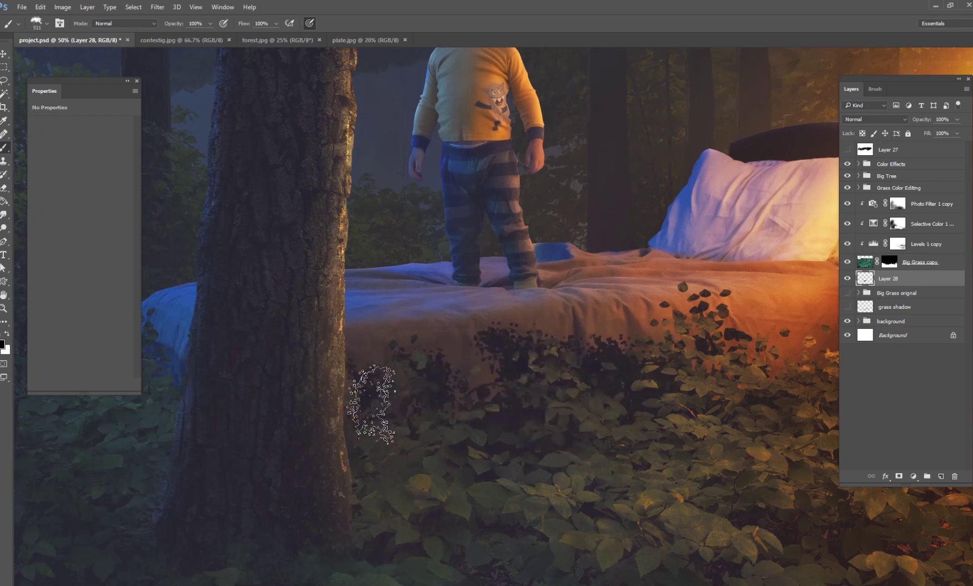
pyautogui.moveTo(629, 435); pyautogui.dragTo(431, 432)
pyautogui.moveTo(543, 358)
pyautogui.mouseDown()
pyautogui.moveTo(600, 344)
pyautogui.moveTo(641, 380)
pyautogui.mouseUp()
pyautogui.click(157, 6)
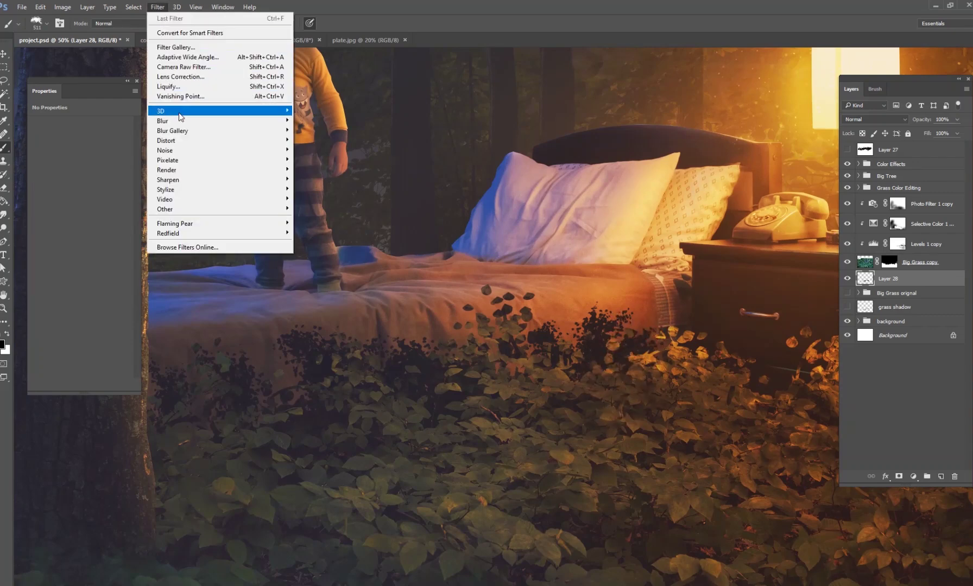
# Step: Blur Layer 28's shadows with a 5.0-pixel Gaussian Blur and set its opacity to 51%
pyautogui.moveTo(217, 106)
pyautogui.click(321, 160)
pyautogui.moveTo(283, 340); pyautogui.dragTo(243, 342)
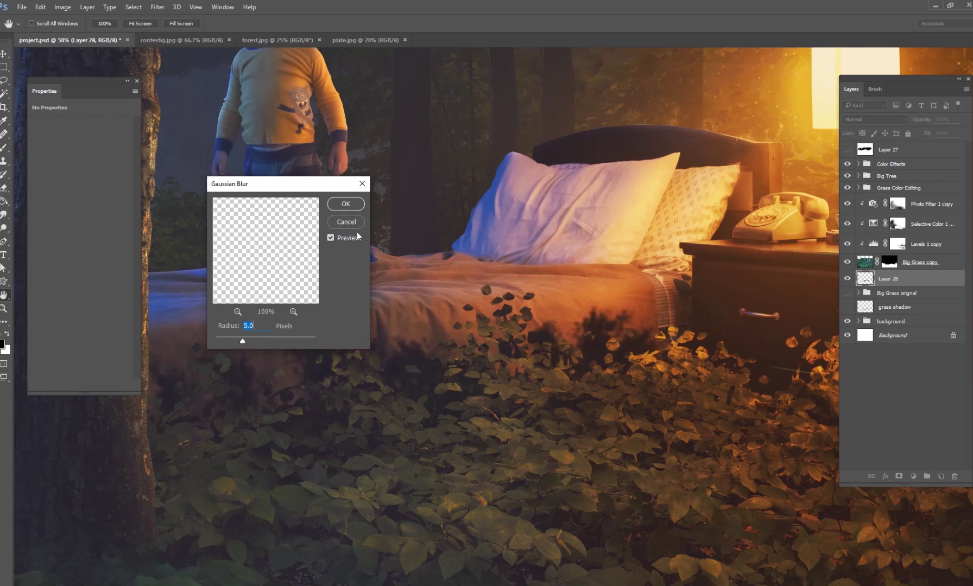
pyautogui.press('Return')
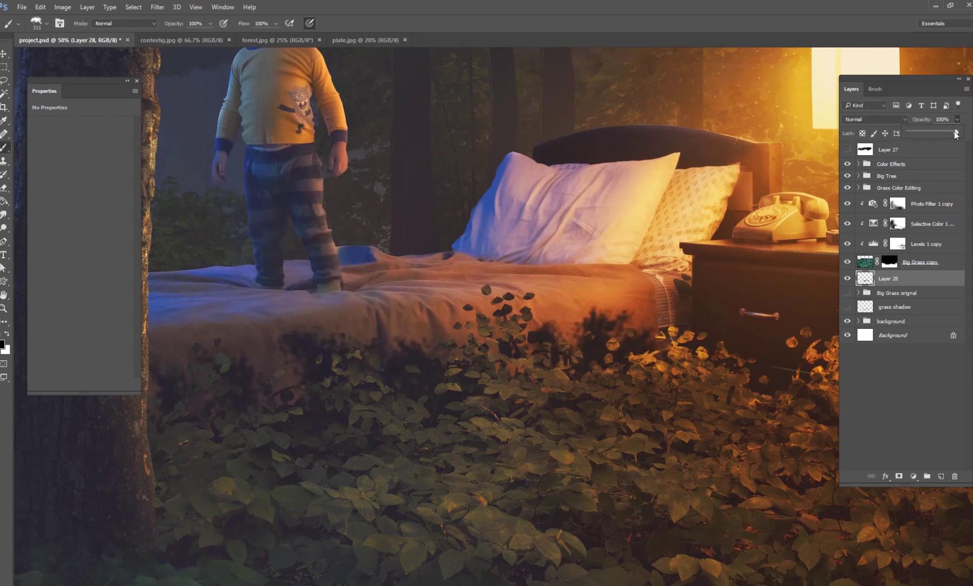
pyautogui.moveTo(955, 135)
pyautogui.mouseDown()
pyautogui.moveTo(889, 140)
pyautogui.moveTo(930, 140)
pyautogui.mouseUp()
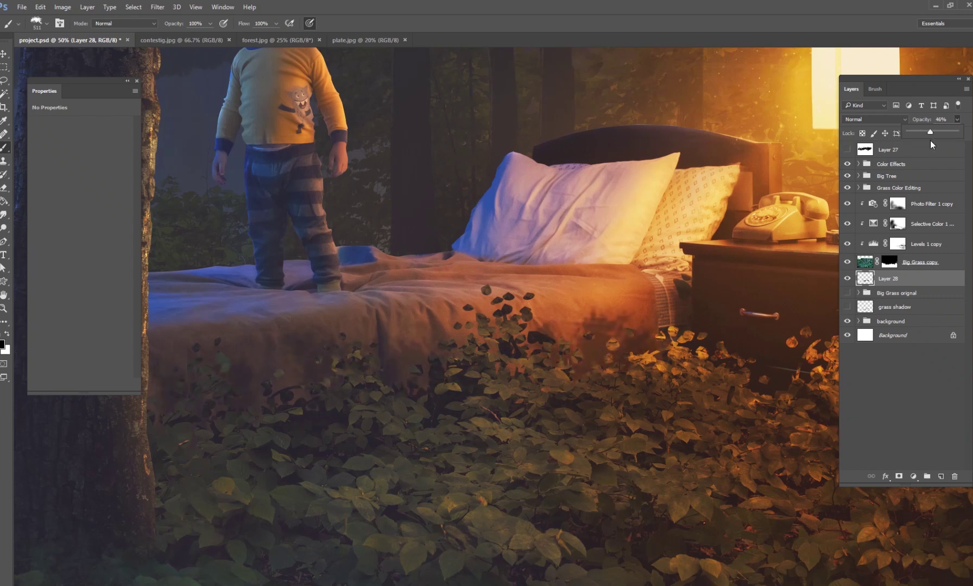
pyautogui.click(885, 335)
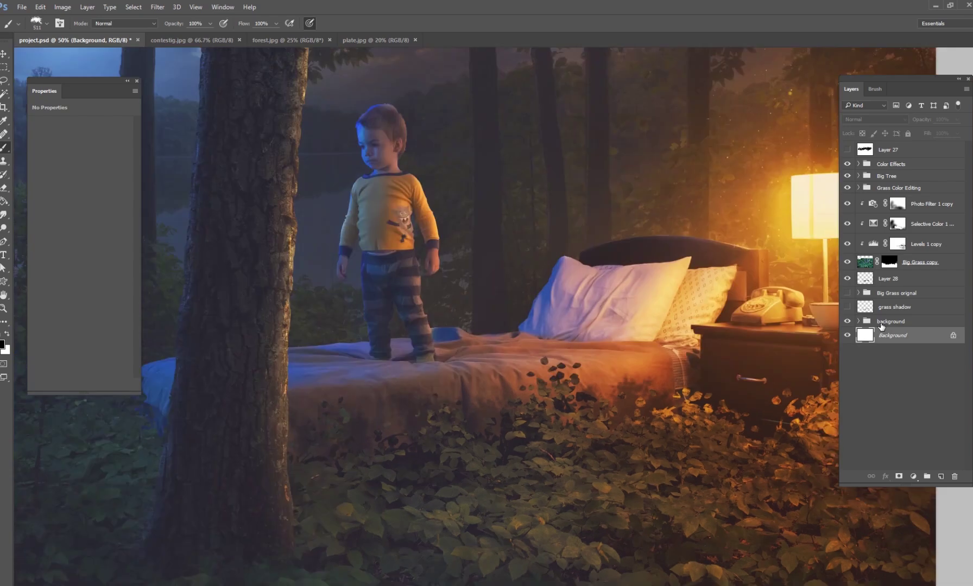
pyautogui.hotkey('ctrl', '0')
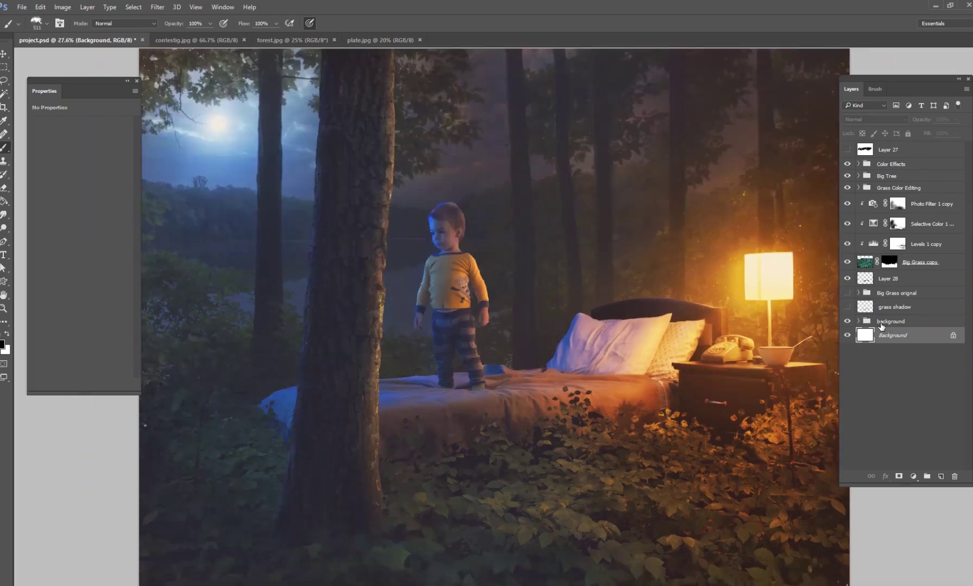
pyautogui.hotkey('ctrl', '-')
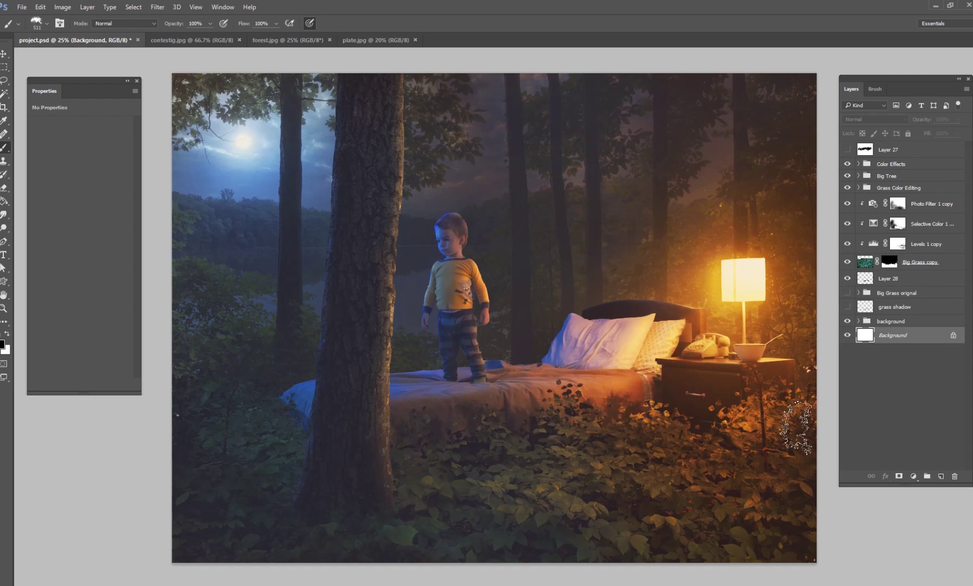
pyautogui.click(269, 44)
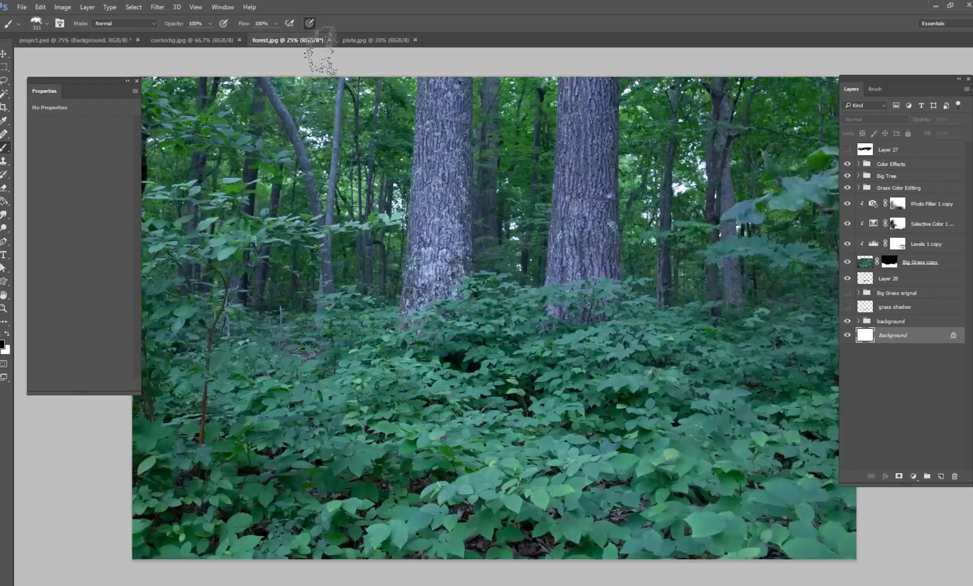
pyautogui.click(373, 44)
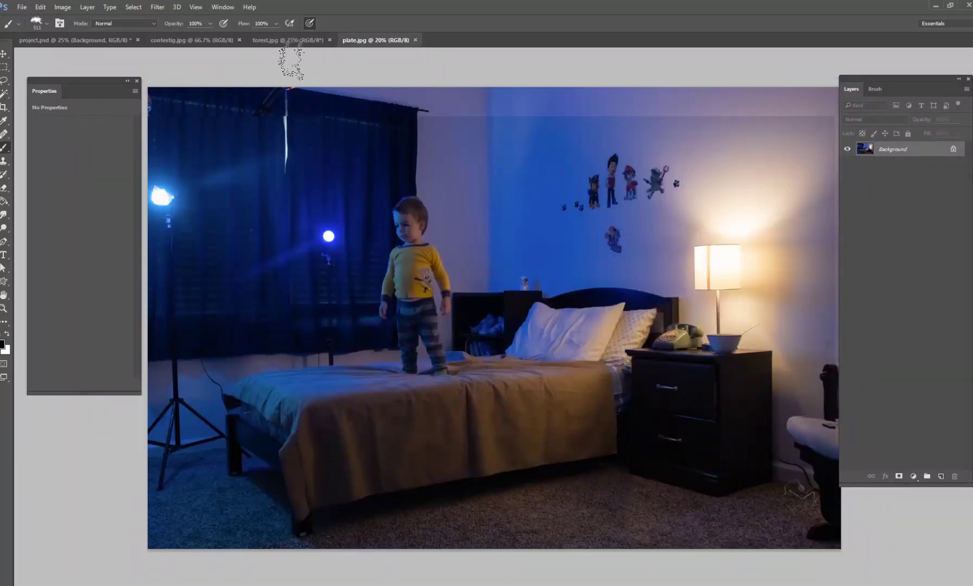
pyautogui.click(281, 43)
pyautogui.click(76, 41)
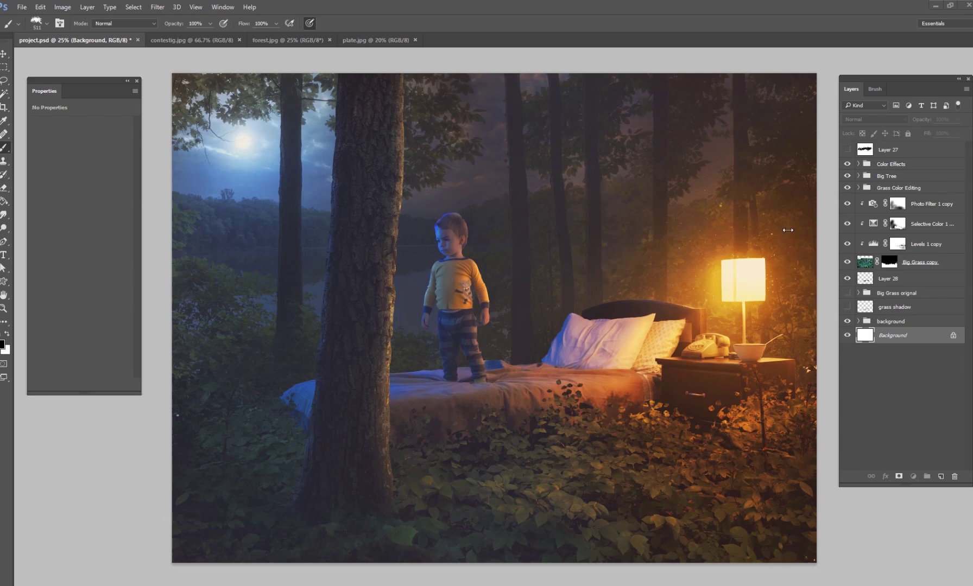
pyautogui.click(206, 42)
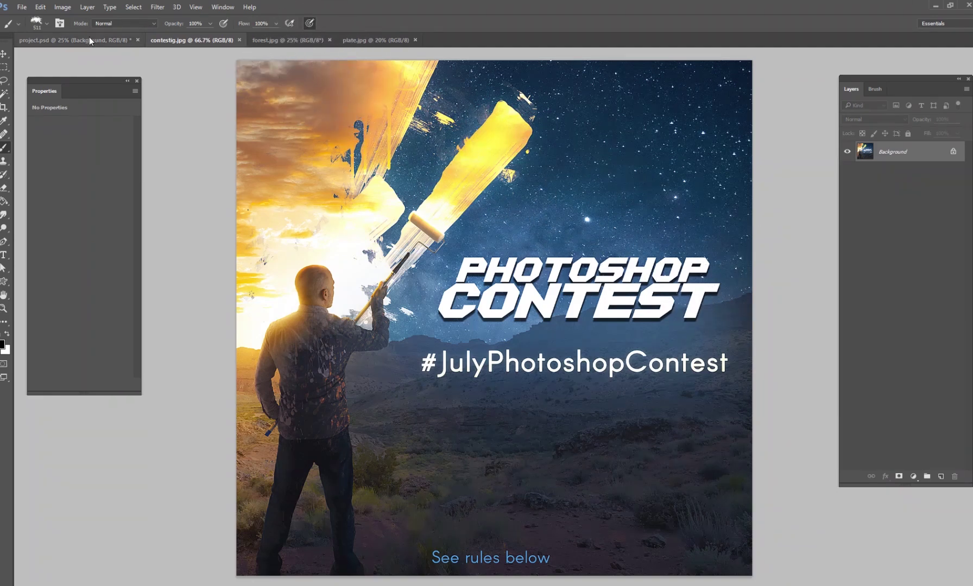
# Step: Switch back to the project.psd document tab
pyautogui.click(114, 42)
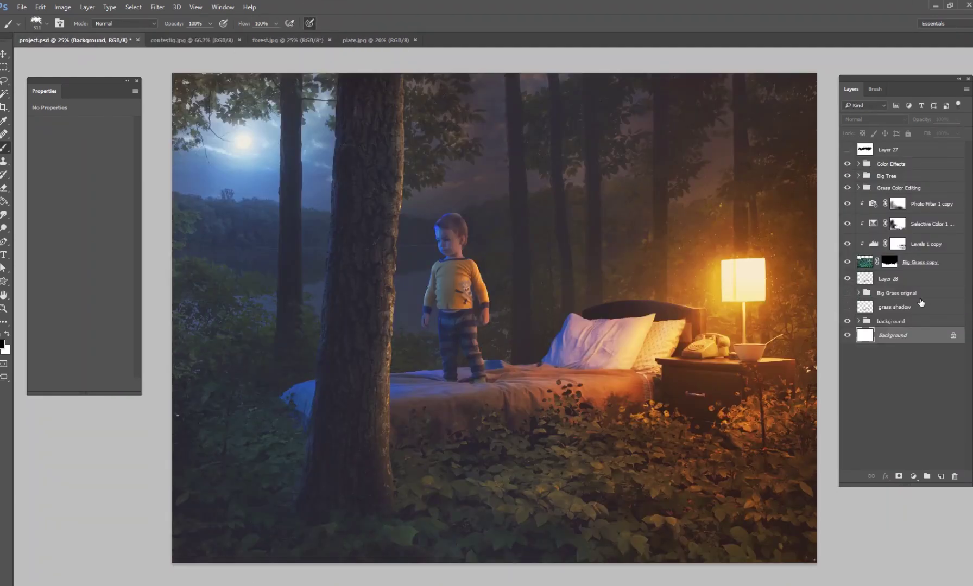